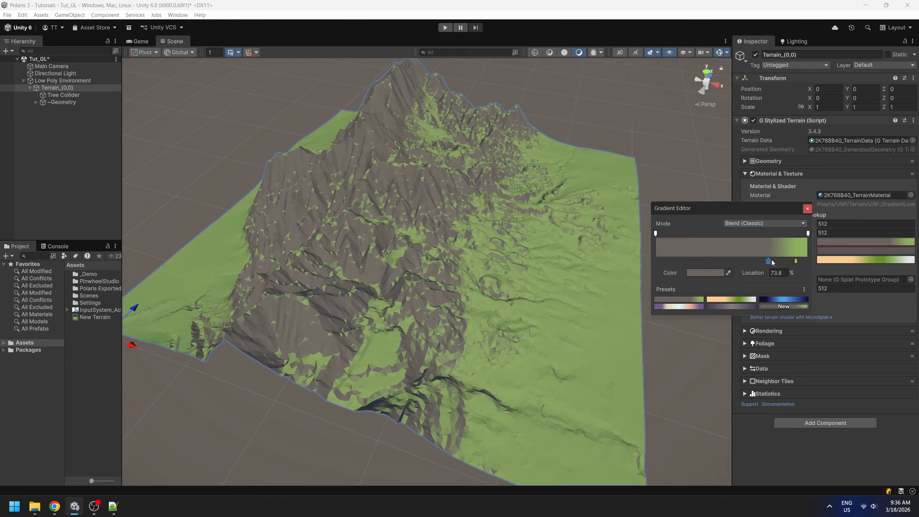
# Recolor the brown key of the Color By Normal gradient to dark gray 353535 and place it at about 48.8 %.
pyautogui.moveTo(772, 260); pyautogui.dragTo(646, 262)
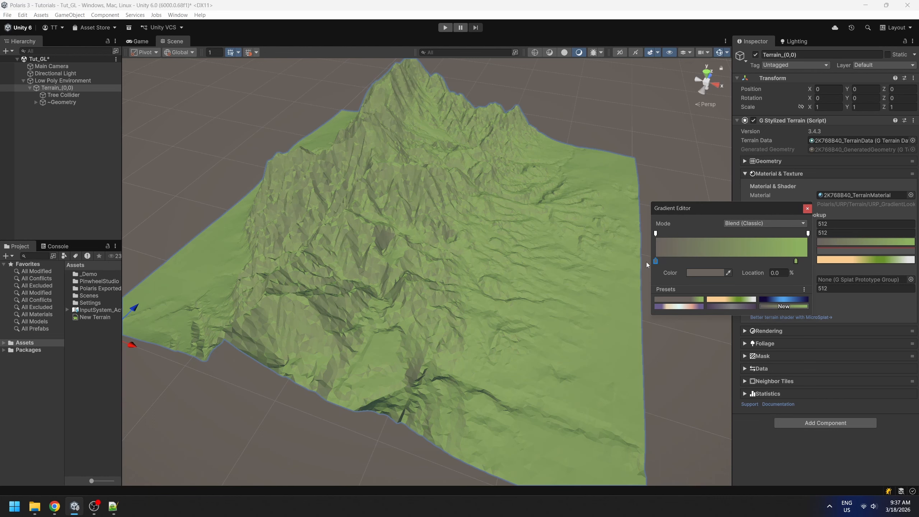
pyautogui.click(706, 273)
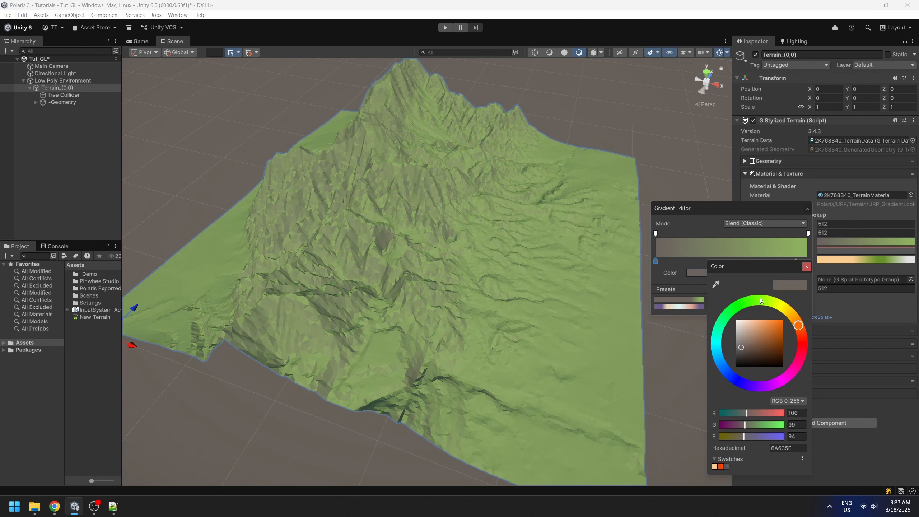
pyautogui.moveTo(752, 342); pyautogui.dragTo(697, 356)
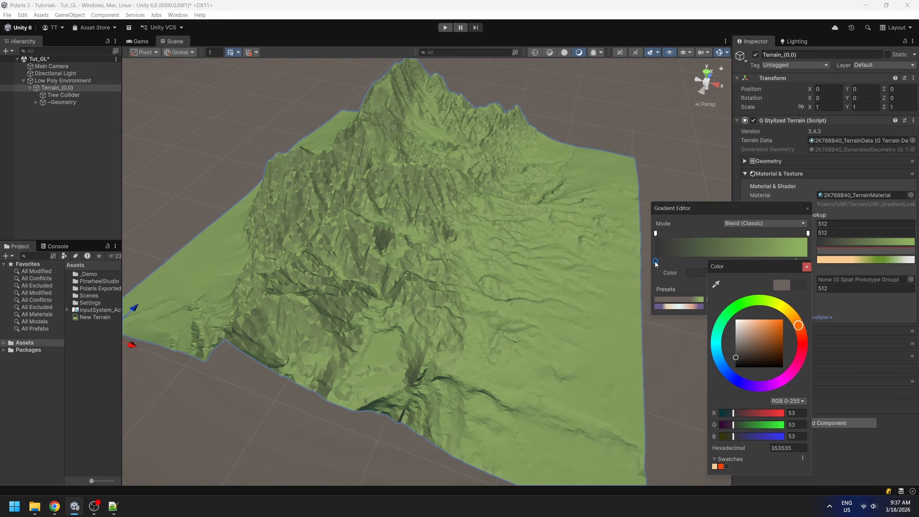
pyautogui.moveTo(655, 262); pyautogui.dragTo(730, 264)
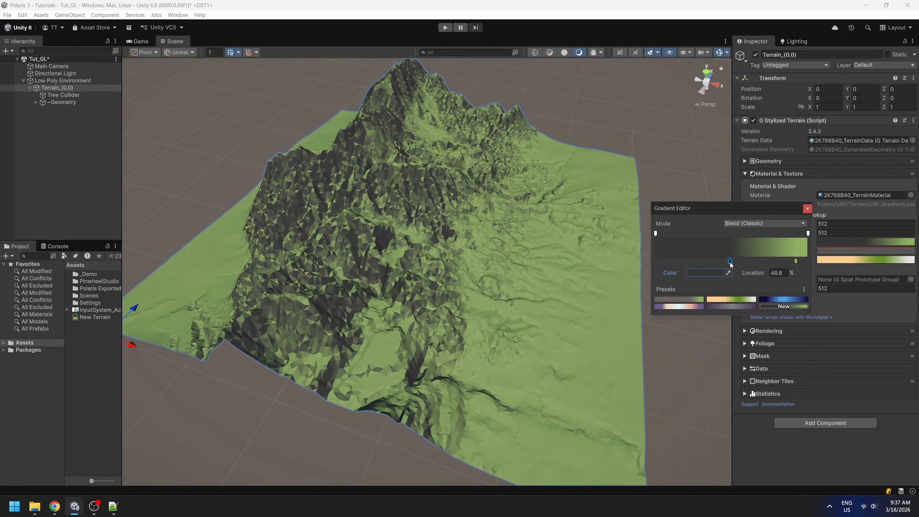
pyautogui.moveTo(470, 263); pyautogui.dragTo(386, 231, button='right')
pyautogui.moveTo(548, 317); pyautogui.dragTo(493, 275, button='middle')
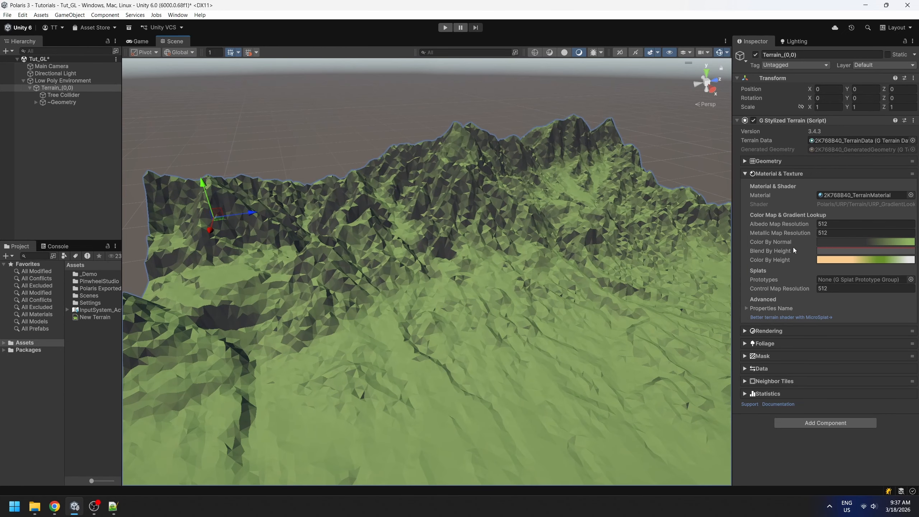
# Darken the dark gray key of the Color By Normal gradient to 2E2A2A.
pyautogui.click(853, 242)
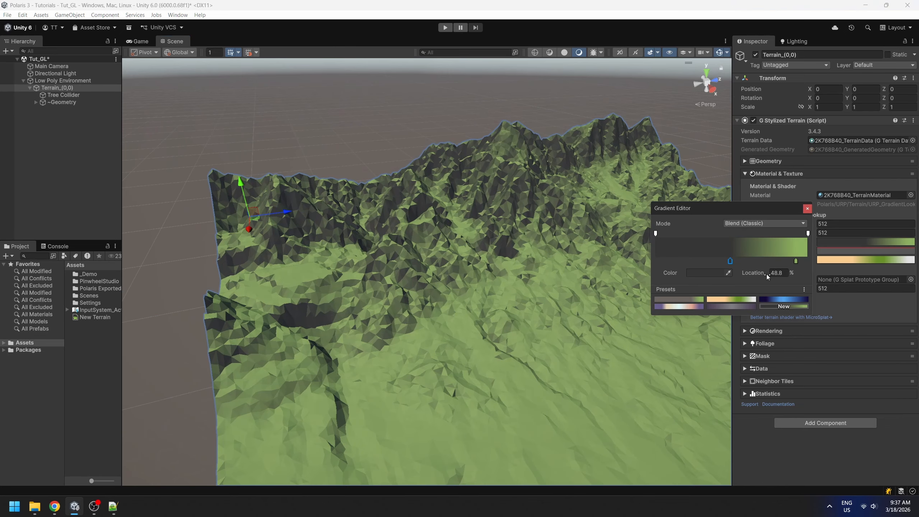
pyautogui.click(710, 272)
pyautogui.moveTo(742, 356); pyautogui.dragTo(740, 358)
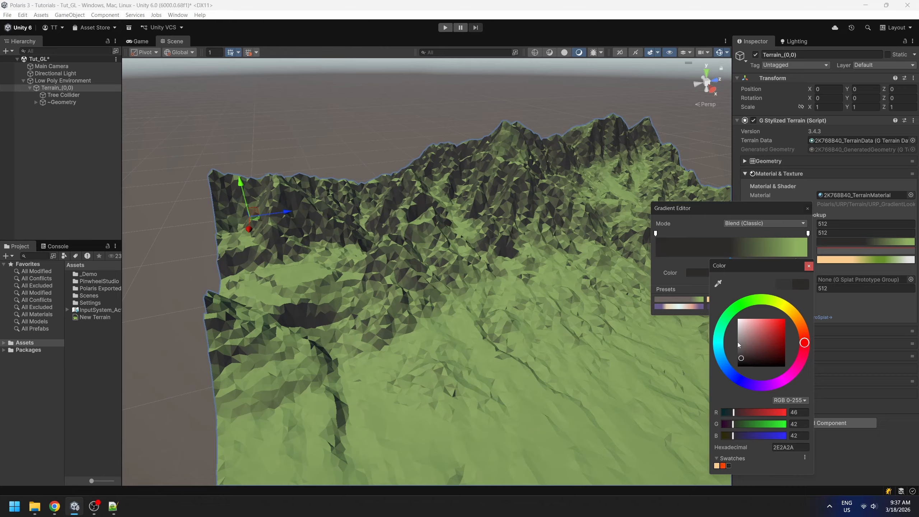
pyautogui.click(809, 266)
# Move the Color By Normal gradient's green key lower and recolor it to an olive green around RGB 140, 161, 77.
pyautogui.moveTo(795, 261); pyautogui.dragTo(773, 265)
pyautogui.click(713, 273)
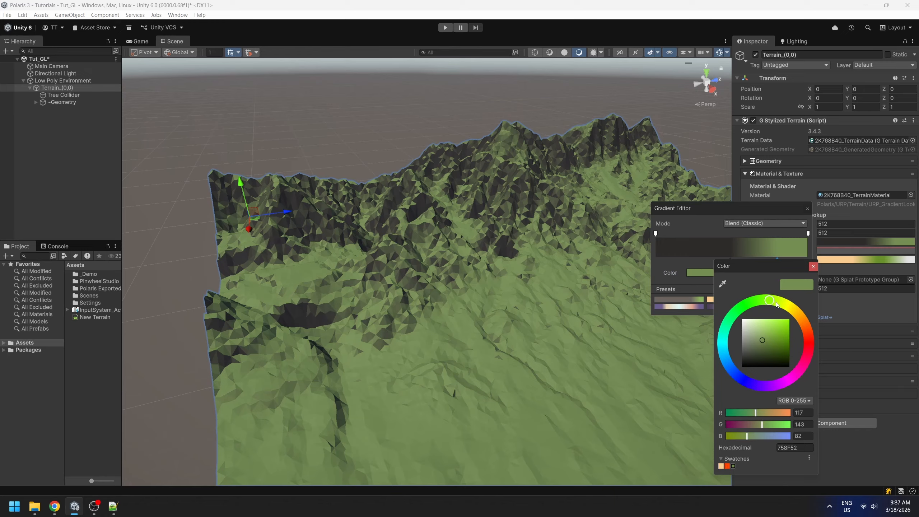
pyautogui.moveTo(776, 302); pyautogui.dragTo(777, 302)
pyautogui.moveTo(762, 341)
pyautogui.mouseDown()
pyautogui.moveTo(748, 331)
pyautogui.moveTo(767, 337)
pyautogui.mouseUp()
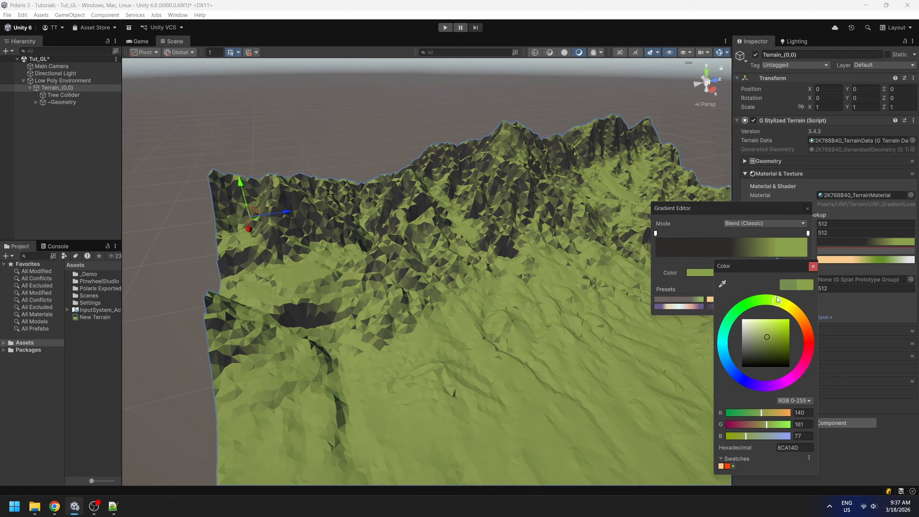
pyautogui.moveTo(778, 299)
pyautogui.mouseDown()
pyautogui.moveTo(785, 306)
pyautogui.moveTo(778, 301)
pyautogui.mouseUp()
pyautogui.moveTo(762, 332)
pyautogui.mouseDown()
pyautogui.moveTo(762, 341)
pyautogui.moveTo(777, 305)
pyautogui.mouseUp()
pyautogui.keyDown('alt'); pyautogui.moveTo(505, 348); pyautogui.dragTo(539, 309); pyautogui.keyUp('alt')
pyautogui.keyDown('alt'); pyautogui.moveTo(510, 374); pyautogui.dragTo(542, 330); pyautogui.keyUp('alt')
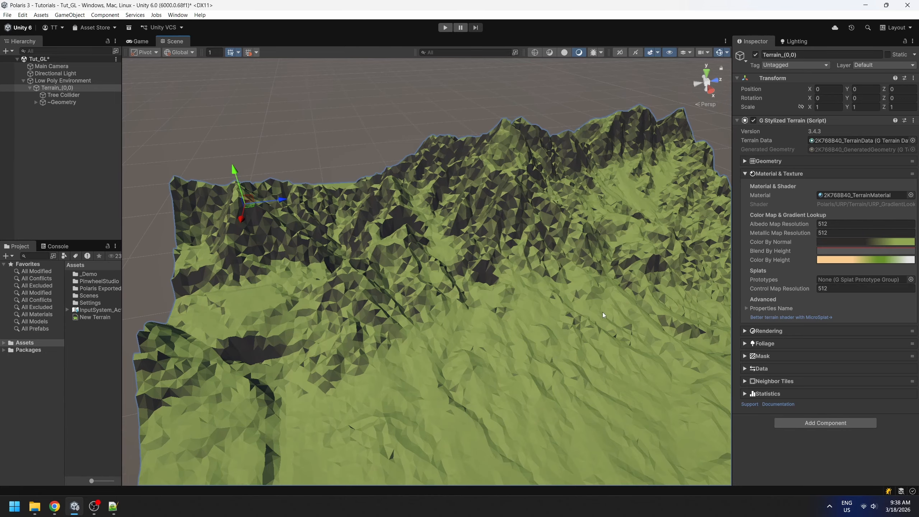
pyautogui.keyDown('alt'); pyautogui.moveTo(603, 305); pyautogui.dragTo(564, 274); pyautogui.keyUp('alt')
pyautogui.scroll(-3, 565, 273)
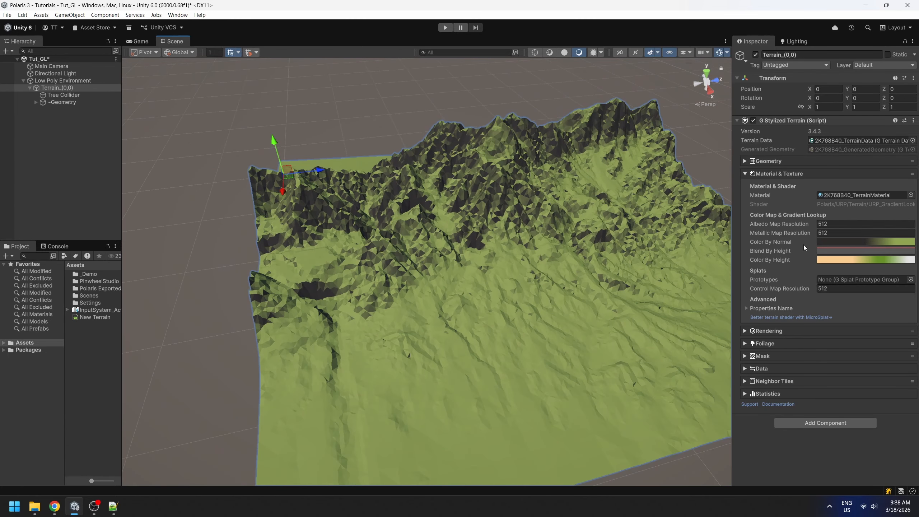
# Shift both Color By Normal keys toward the high end of the gradient, placing the green key at about 96.1 %.
pyautogui.click(859, 245)
pyautogui.click(868, 245)
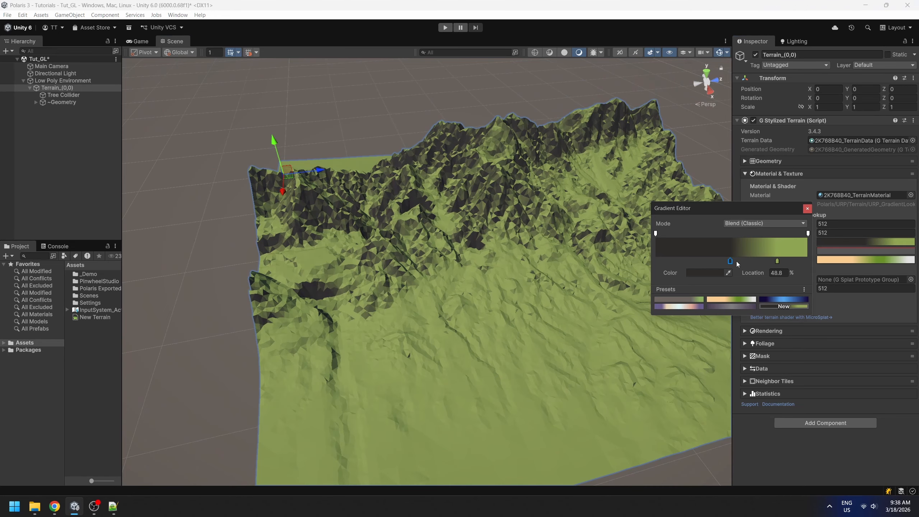
pyautogui.moveTo(730, 260); pyautogui.dragTo(802, 265)
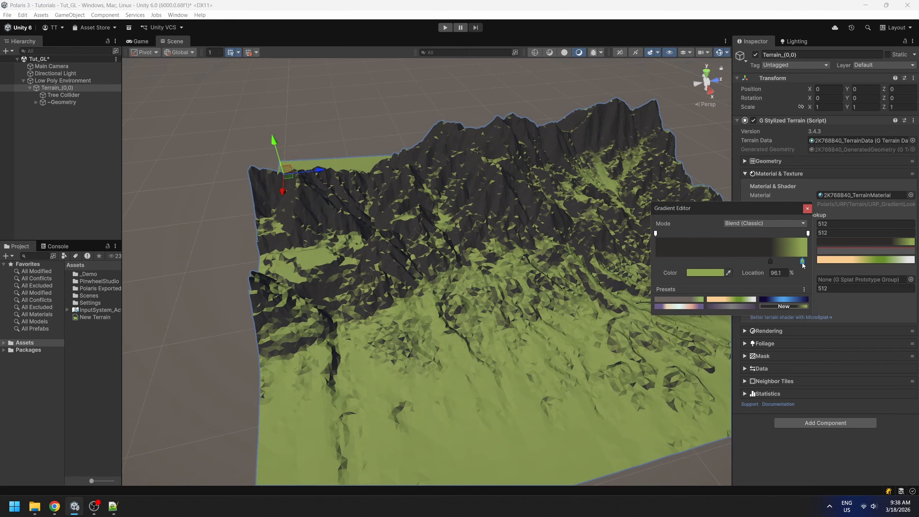
pyautogui.keyDown('alt'); pyautogui.moveTo(456, 264); pyautogui.dragTo(538, 299); pyautogui.keyUp('alt')
pyautogui.scroll(6, 433, 256)
pyautogui.scroll(-10, 434, 257)
pyautogui.scroll(4, 565, 284)
pyautogui.scroll(-4, 564, 284)
pyautogui.scroll(4, 537, 298)
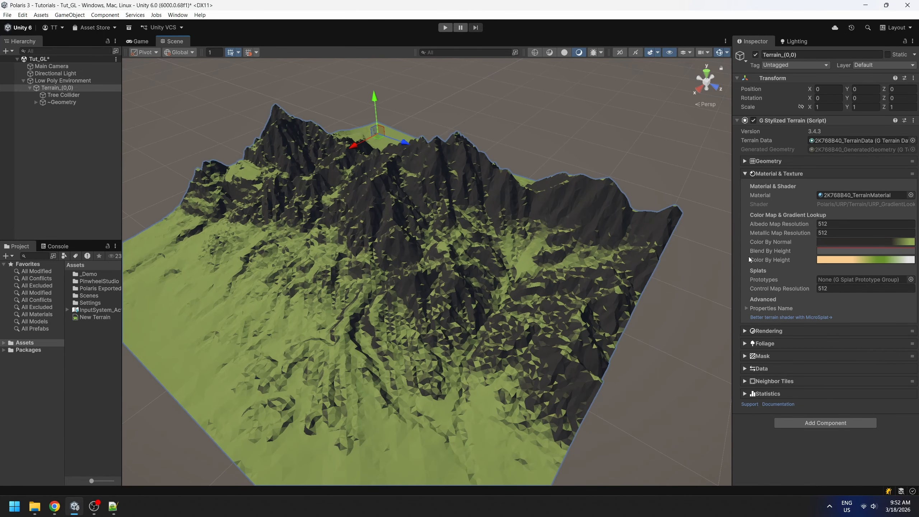
# Lower the whole Blend By Height curve to about 0 so the terrain uses the height gradient.
pyautogui.click(787, 257)
pyautogui.click(849, 252)
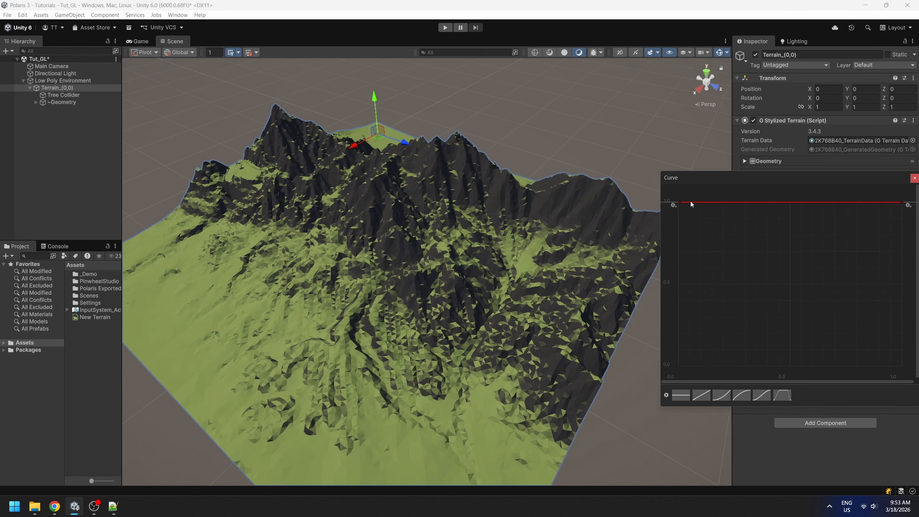
pyautogui.click(793, 202)
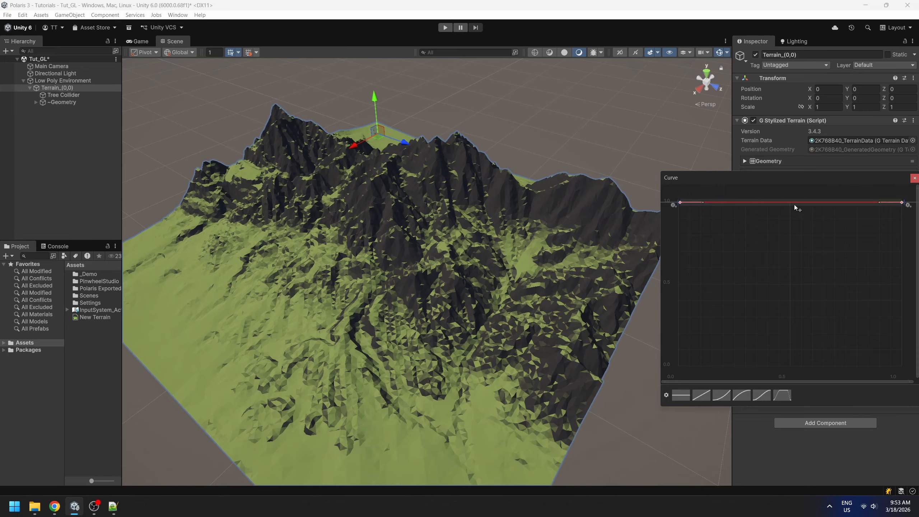
pyautogui.moveTo(793, 201); pyautogui.dragTo(800, 357)
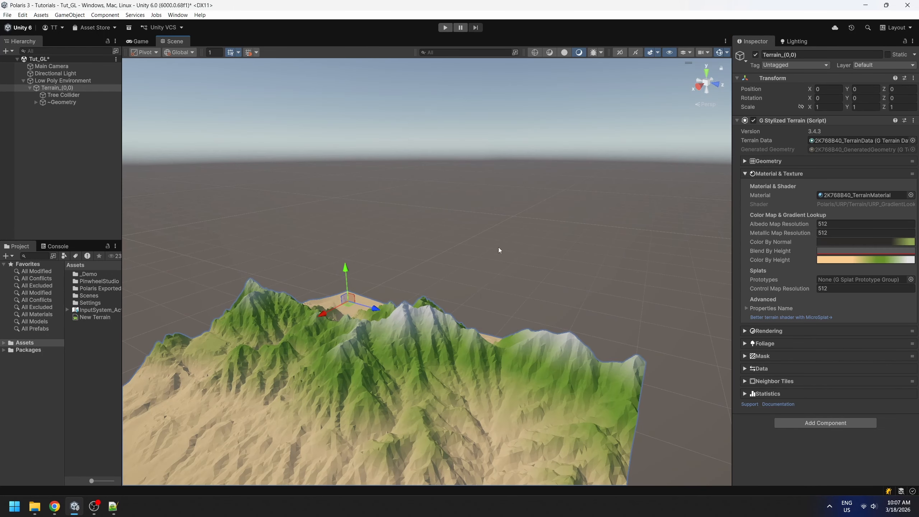
pyautogui.moveTo(448, 352); pyautogui.dragTo(480, 299, button='middle')
pyautogui.moveTo(479, 296); pyautogui.dragTo(522, 262, button='right')
pyautogui.scroll(-4, 445, 279)
pyautogui.moveTo(446, 279); pyautogui.dragTo(455, 267, button='middle')
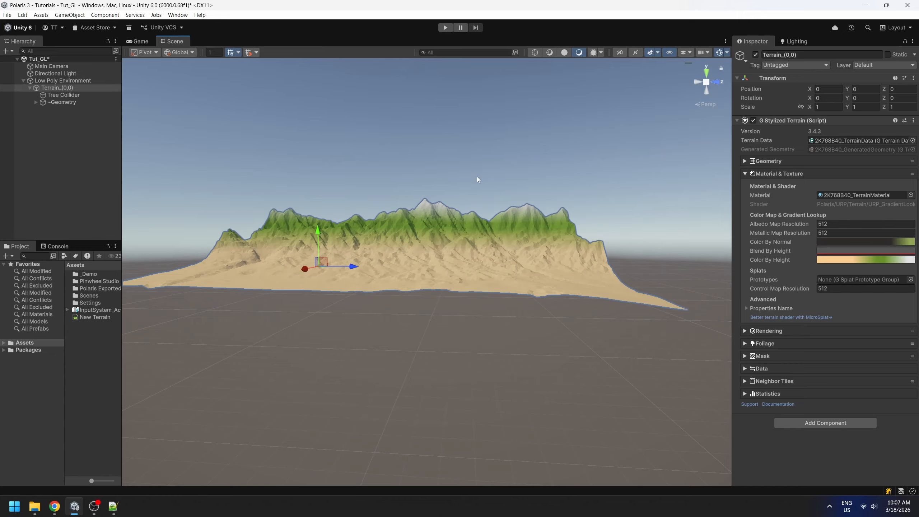
# Move the sand key of the Color By Height gradient to about 9.8 % and recolor it to pale sand FFE1A4.
pyautogui.click(836, 261)
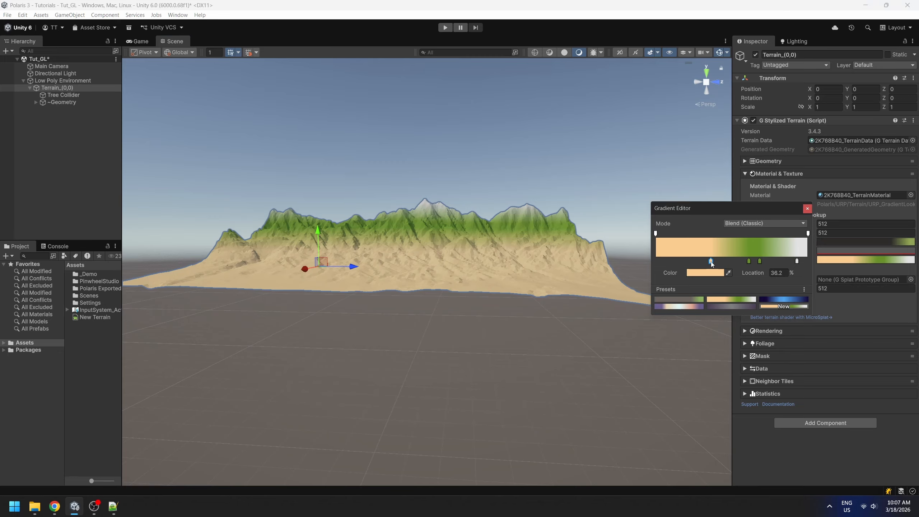
pyautogui.moveTo(703, 262); pyautogui.dragTo(670, 263)
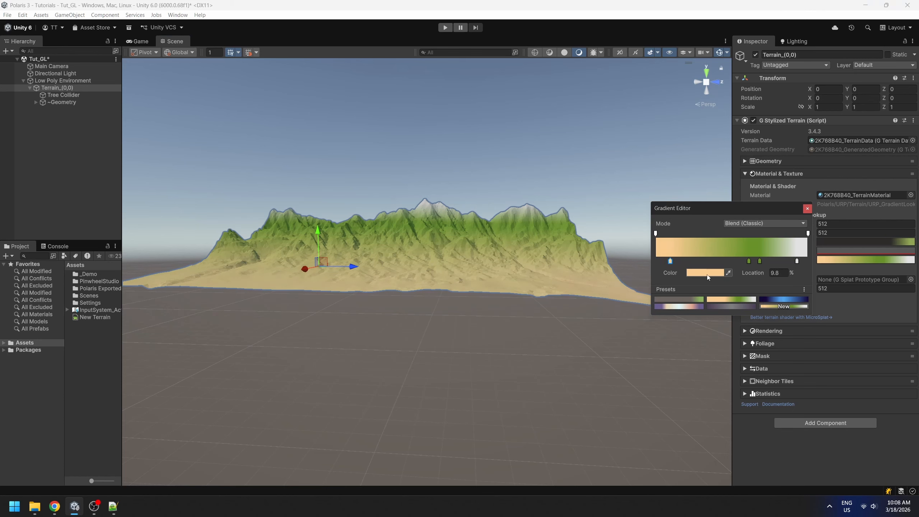
pyautogui.click(696, 273)
pyautogui.moveTo(794, 318)
pyautogui.mouseDown()
pyautogui.moveTo(745, 323)
pyautogui.moveTo(754, 319)
pyautogui.mouseUp()
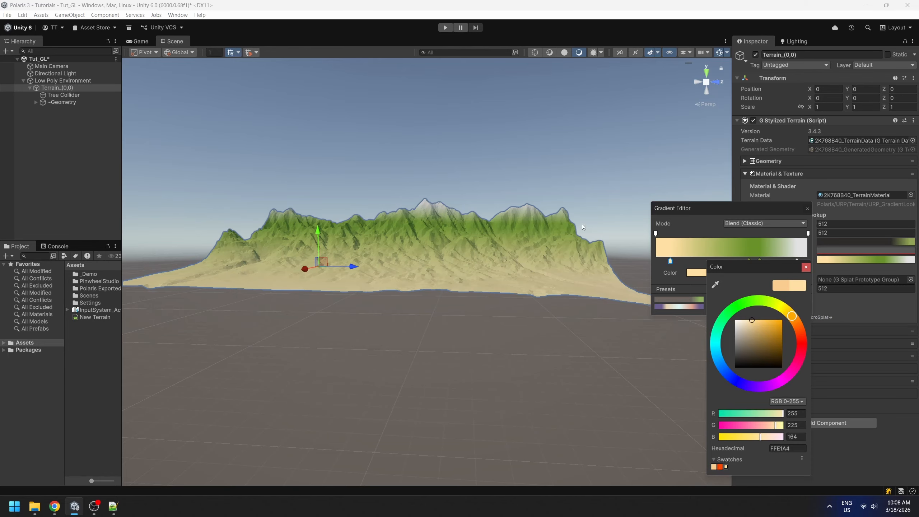
pyautogui.moveTo(581, 223); pyautogui.dragTo(590, 173, button='right')
pyautogui.moveTo(589, 172); pyautogui.dragTo(562, 203, button='middle')
pyautogui.scroll(3, 567, 200)
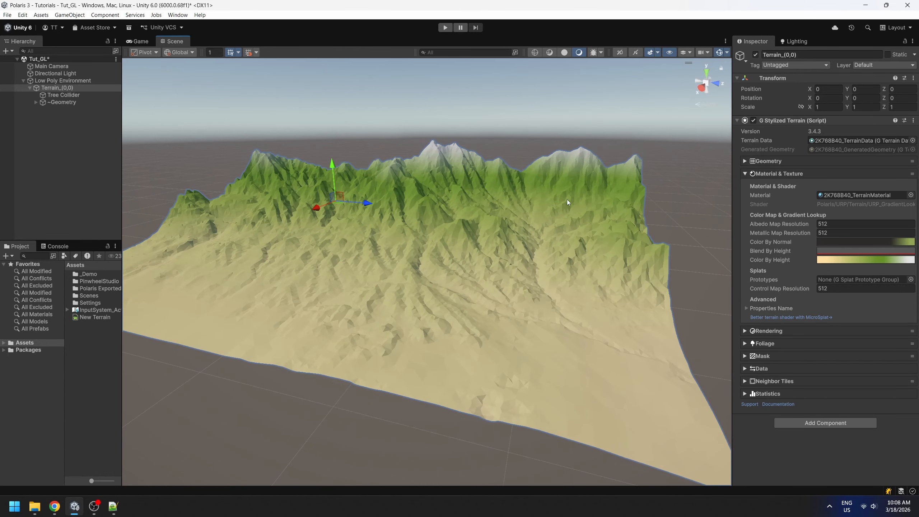
# Move the Color By Height gradient's first green key down near the sand key and shift its color toward yellow-green.
pyautogui.click(851, 263)
pyautogui.moveTo(747, 261); pyautogui.dragTo(692, 264)
pyautogui.click(700, 271)
pyautogui.click(769, 304)
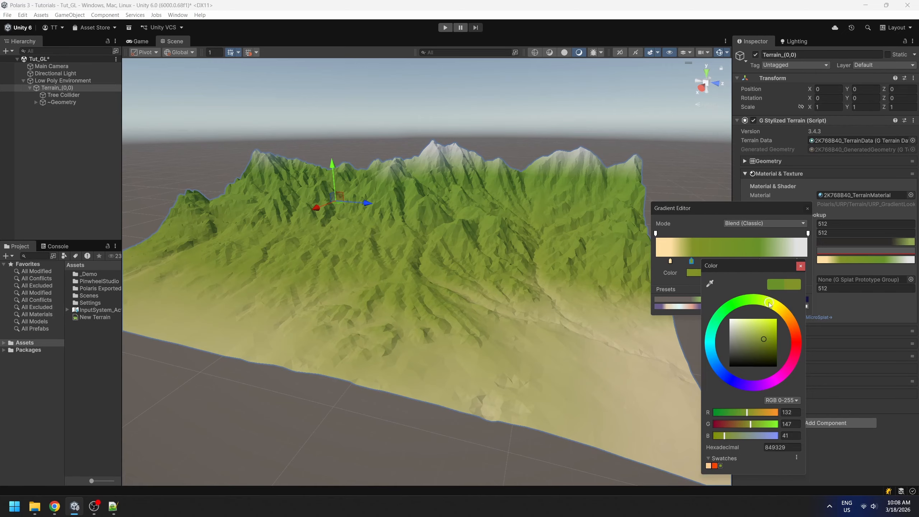
pyautogui.moveTo(768, 303)
pyautogui.mouseDown()
pyautogui.moveTo(742, 327)
pyautogui.moveTo(759, 316)
pyautogui.mouseUp()
# Give the Color By Height sand key a warmer orange tone and fine-tune the neighboring light yellow-green key's color.
pyautogui.click(670, 261)
pyautogui.click(706, 273)
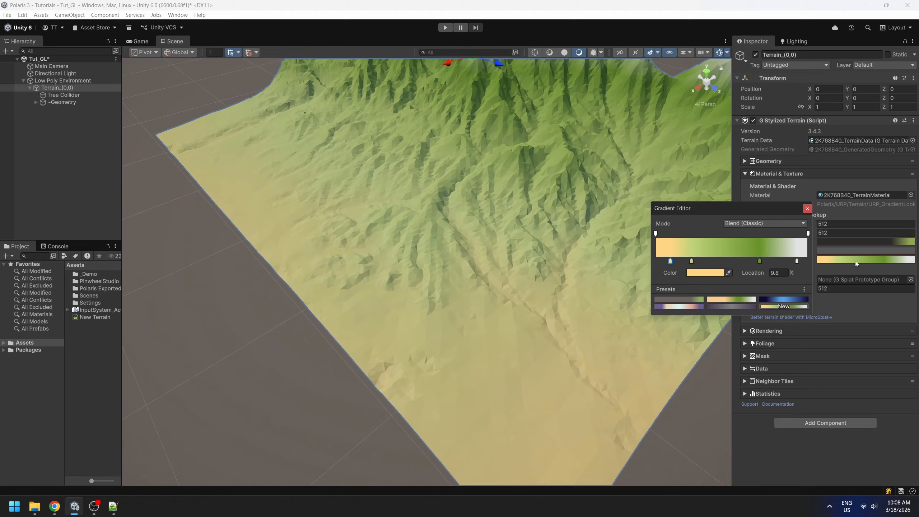
pyautogui.click(695, 272)
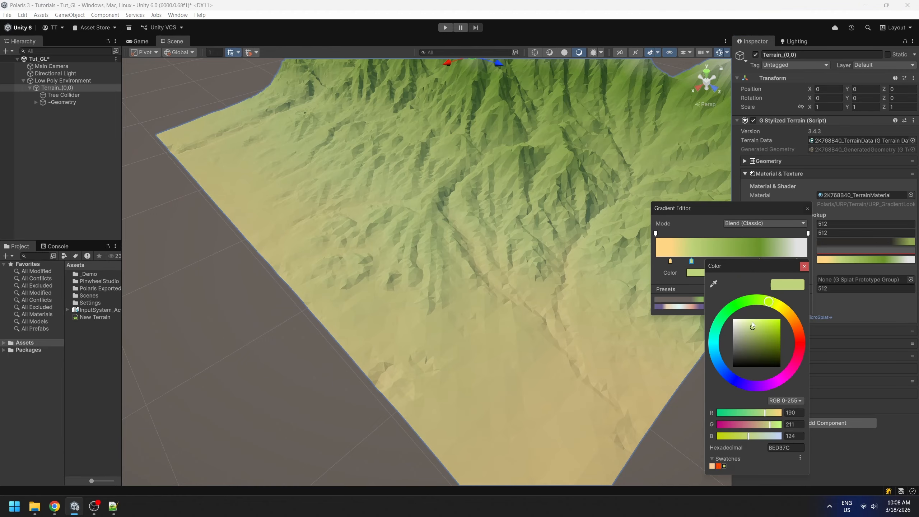
pyautogui.click(759, 322)
pyautogui.moveTo(759, 321); pyautogui.dragTo(758, 321)
# Gather the sand and green keys near the gradient's low end and recolor the highest green key to bright green A4EC5E.
pyautogui.click(721, 239)
pyautogui.moveTo(759, 261); pyautogui.dragTo(679, 261)
pyautogui.moveTo(697, 261); pyautogui.dragTo(696, 261)
pyautogui.click(703, 272)
pyautogui.moveTo(752, 337)
pyautogui.mouseDown()
pyautogui.moveTo(772, 299)
pyautogui.moveTo(756, 299)
pyautogui.mouseUp()
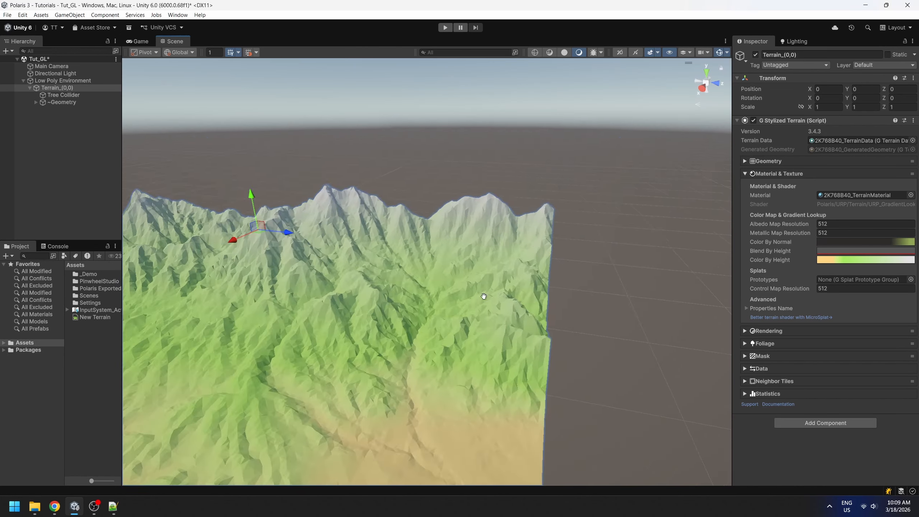
# Adjust the bright green key of the Color By Height gradient to A4DB4E.
pyautogui.click(863, 259)
pyautogui.click(697, 272)
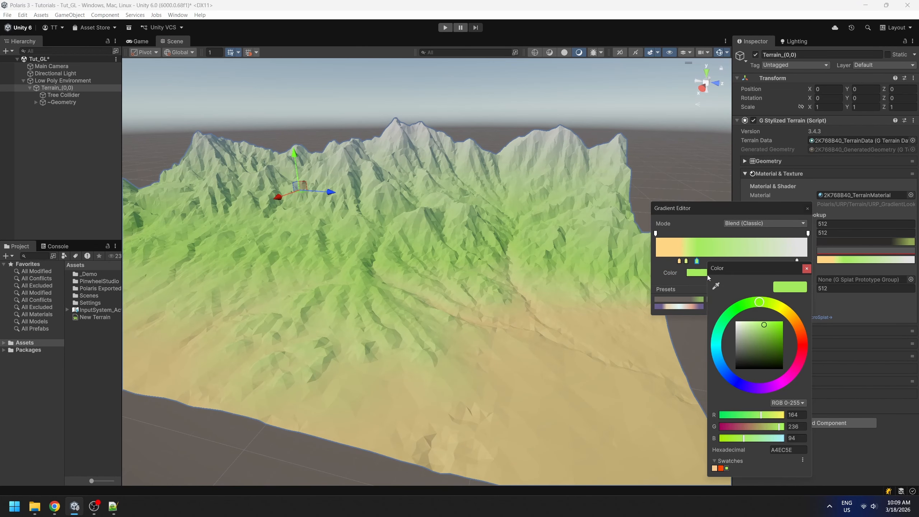
pyautogui.click(763, 329)
pyautogui.click(761, 305)
pyautogui.moveTo(764, 329); pyautogui.dragTo(765, 328)
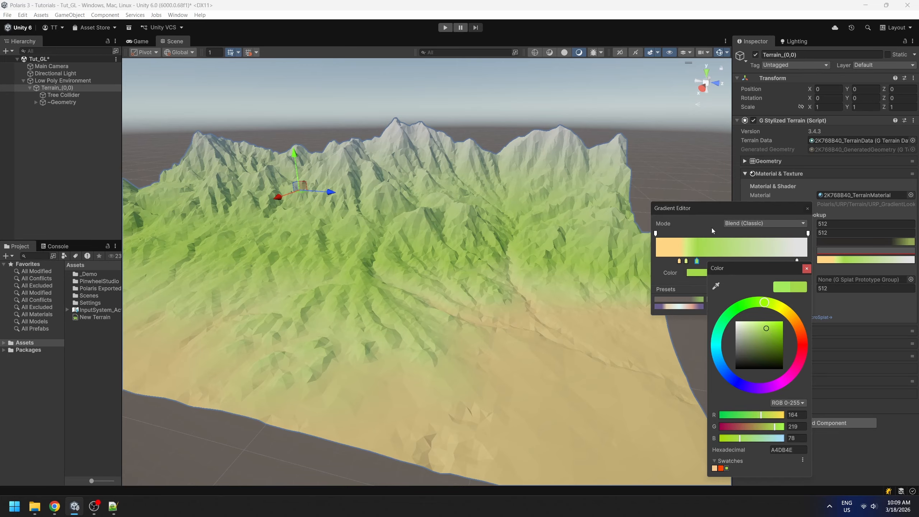
# Add a second bright green key higher in the Color By Height gradient and reposition the white key above it.
pyautogui.click(711, 228)
pyautogui.moveTo(796, 261); pyautogui.dragTo(745, 262)
pyautogui.click(715, 261)
pyautogui.click(780, 262)
pyautogui.moveTo(555, 206); pyautogui.dragTo(451, 229, button='right')
pyautogui.moveTo(451, 230); pyautogui.dragTo(559, 244, button='middle')
pyautogui.moveTo(559, 244); pyautogui.dragTo(470, 230, button='middle')
# Nudge the two lower green keys of the Color By Height gradient upward and recolor the brighter one to A8E866.
pyautogui.click(864, 260)
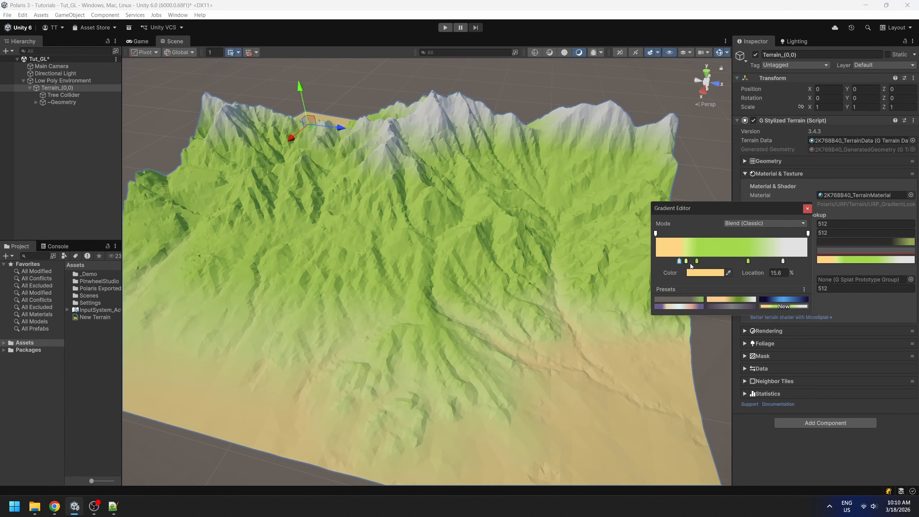
pyautogui.click(705, 262)
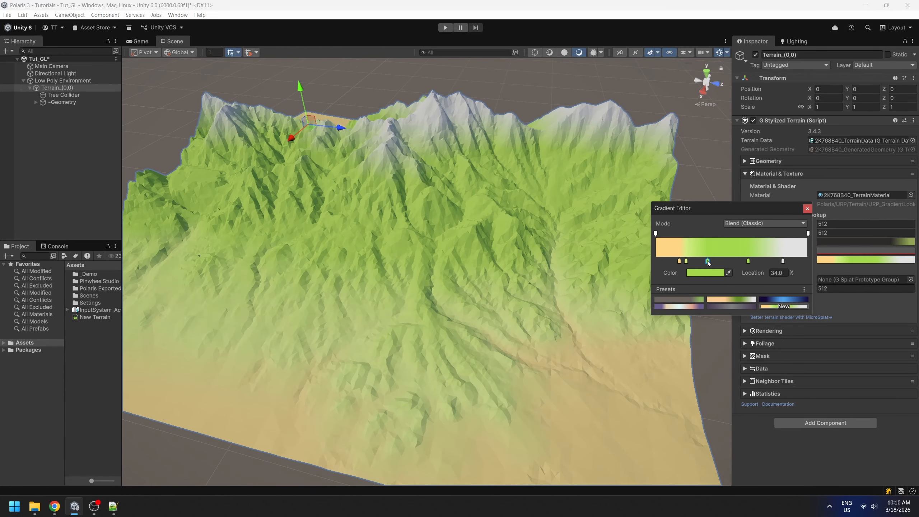
pyautogui.click(693, 263)
pyautogui.click(708, 270)
pyautogui.moveTo(767, 325); pyautogui.dragTo(761, 301)
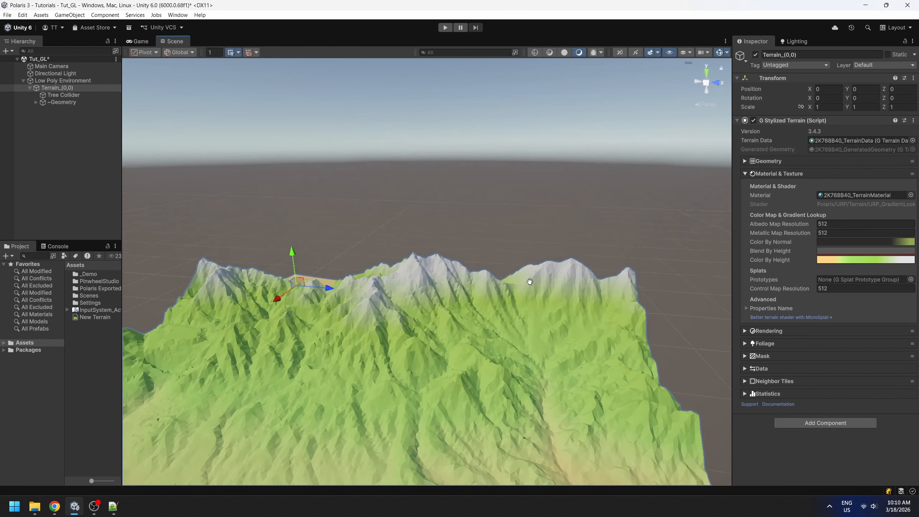
pyautogui.scroll(-3, 537, 272)
pyautogui.scroll(-4, 538, 271)
pyautogui.moveTo(538, 271); pyautogui.dragTo(502, 301, button='right')
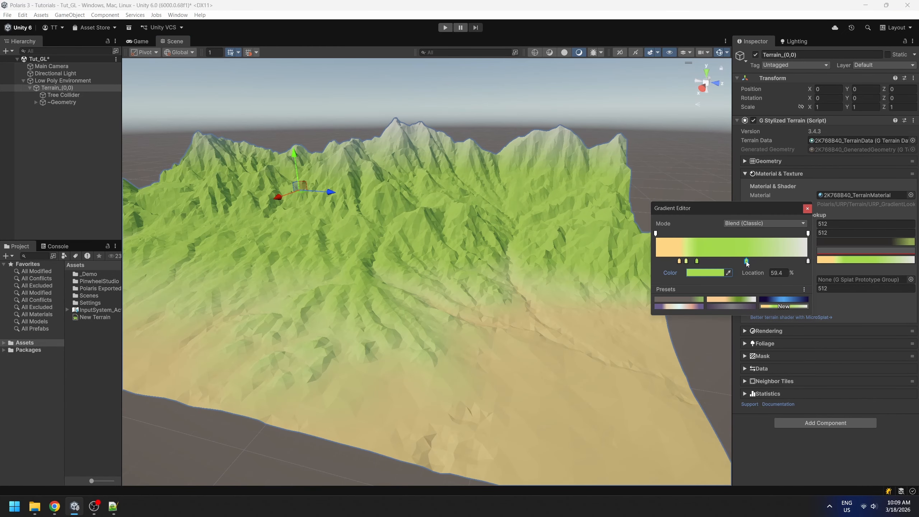
# Lower the white key of the Color By Height gradient for larger snow caps and move the upper green key closer to it.
pyautogui.moveTo(745, 262)
pyautogui.mouseDown()
pyautogui.moveTo(781, 261)
pyautogui.moveTo(742, 260)
pyautogui.mouseUp()
pyautogui.moveTo(807, 261)
pyautogui.mouseDown()
pyautogui.moveTo(740, 263)
pyautogui.moveTo(805, 264)
pyautogui.mouseUp()
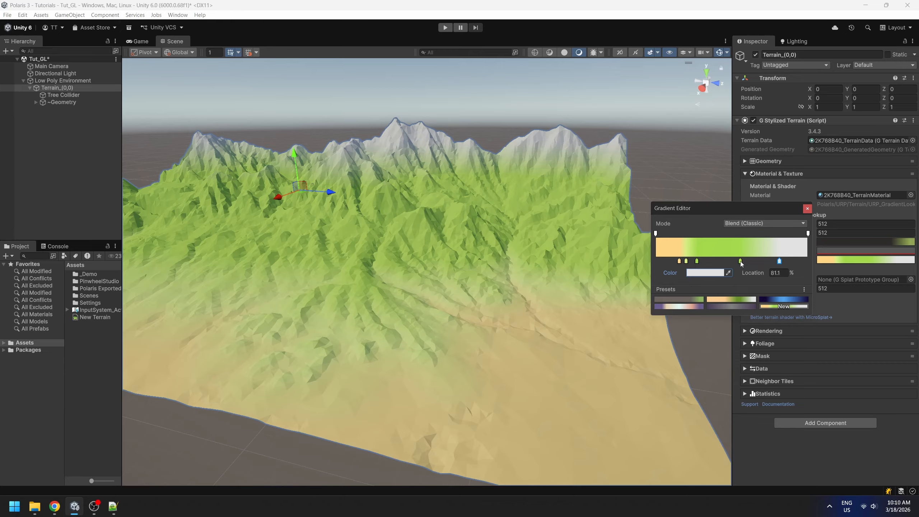
pyautogui.moveTo(740, 261); pyautogui.dragTo(748, 265)
pyautogui.moveTo(778, 261); pyautogui.dragTo(783, 262)
# Examine the height-based coloring of the terrain's sand, grass and snow areas from several sides.
pyautogui.moveTo(508, 145); pyautogui.dragTo(507, 175, button='right')
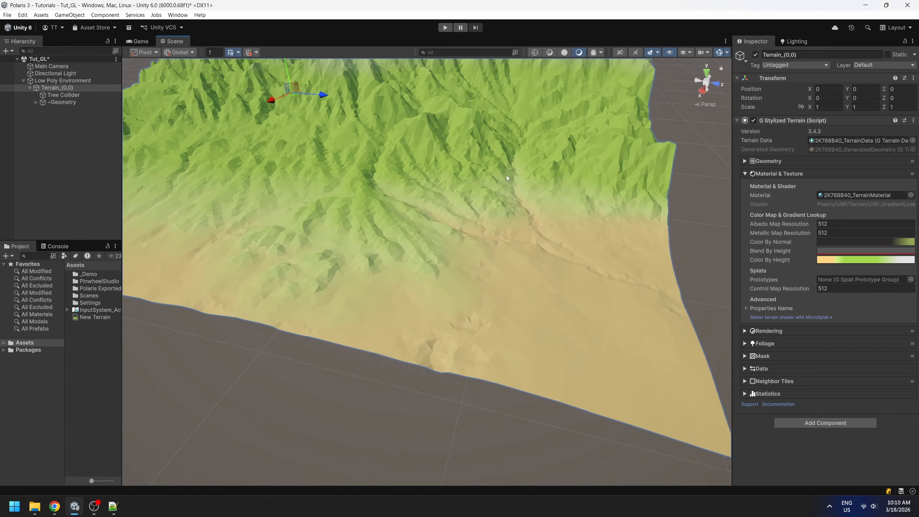
pyautogui.moveTo(506, 175); pyautogui.dragTo(543, 211, button='middle')
pyautogui.moveTo(543, 212); pyautogui.dragTo(626, 306, button='right')
pyautogui.moveTo(445, 156); pyautogui.dragTo(542, 263, button='middle')
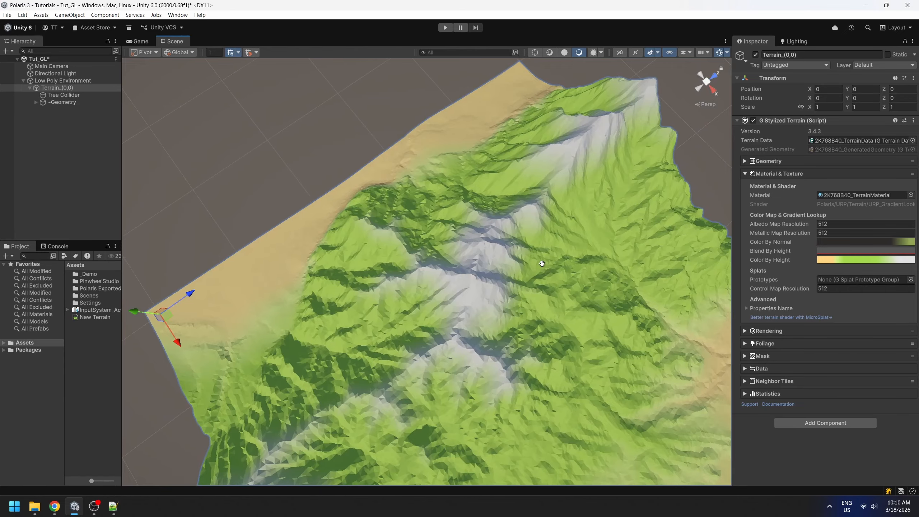
pyautogui.moveTo(541, 263); pyautogui.dragTo(521, 239, button='right')
pyautogui.moveTo(520, 239); pyautogui.dragTo(530, 225, button='middle')
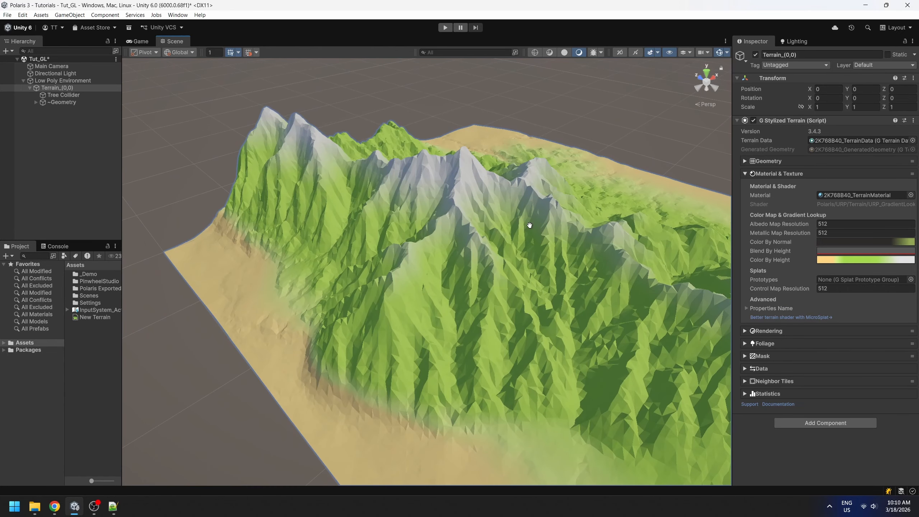
pyautogui.moveTo(530, 225); pyautogui.dragTo(534, 199, button='right')
pyautogui.moveTo(533, 200); pyautogui.dragTo(538, 189, button='middle')
pyautogui.moveTo(537, 189); pyautogui.dragTo(505, 246, button='right')
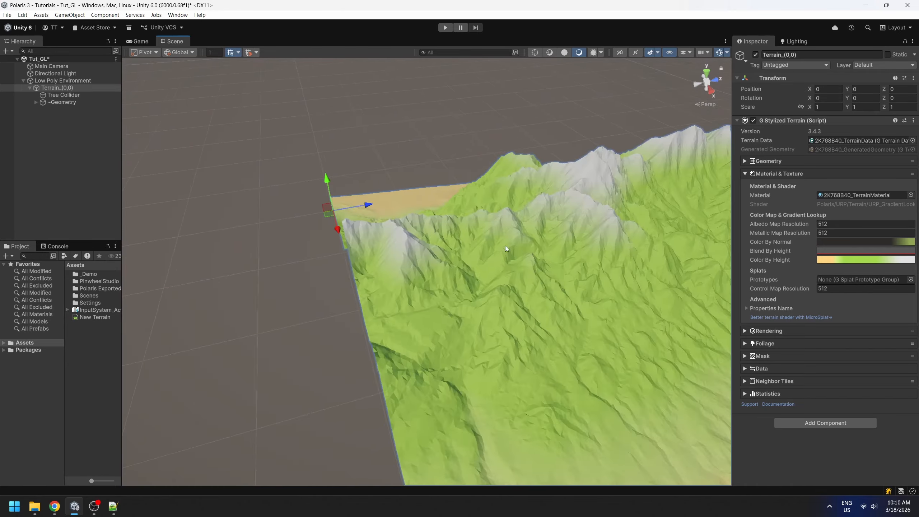
# Recolor the middle of the three green keys of the Color By Height gradient to a fresher green and review the terrain.
pyautogui.moveTo(505, 245); pyautogui.dragTo(443, 232, button='middle')
pyautogui.moveTo(523, 220); pyautogui.dragTo(469, 234, button='right')
pyautogui.moveTo(569, 247); pyautogui.dragTo(541, 240, button='middle')
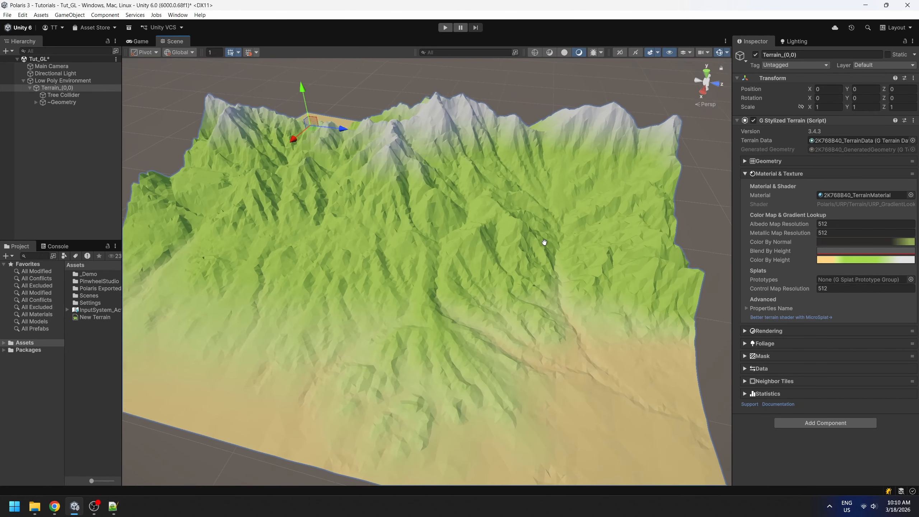
pyautogui.click(865, 260)
pyautogui.click(704, 260)
pyautogui.click(705, 260)
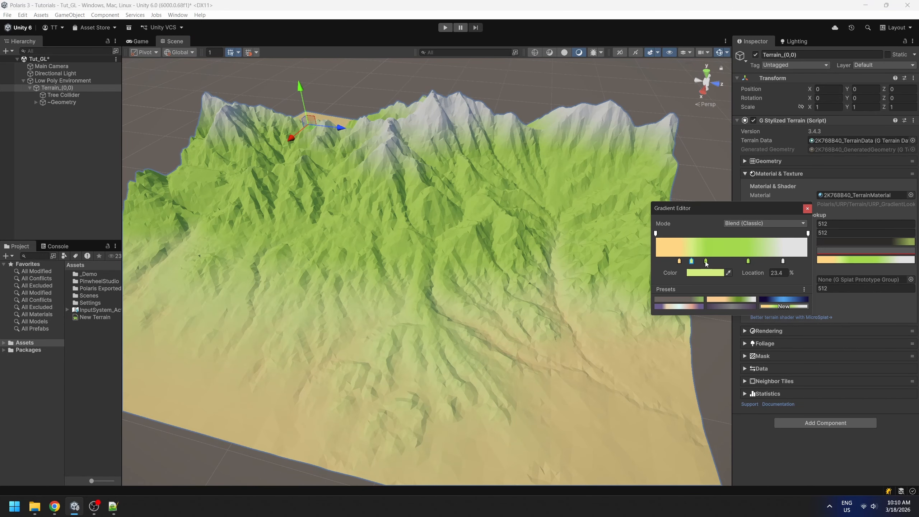
pyautogui.click(704, 272)
pyautogui.click(757, 331)
pyautogui.moveTo(757, 332); pyautogui.dragTo(761, 300)
pyautogui.click(807, 209)
pyautogui.moveTo(542, 206); pyautogui.dragTo(539, 322, button='middle')
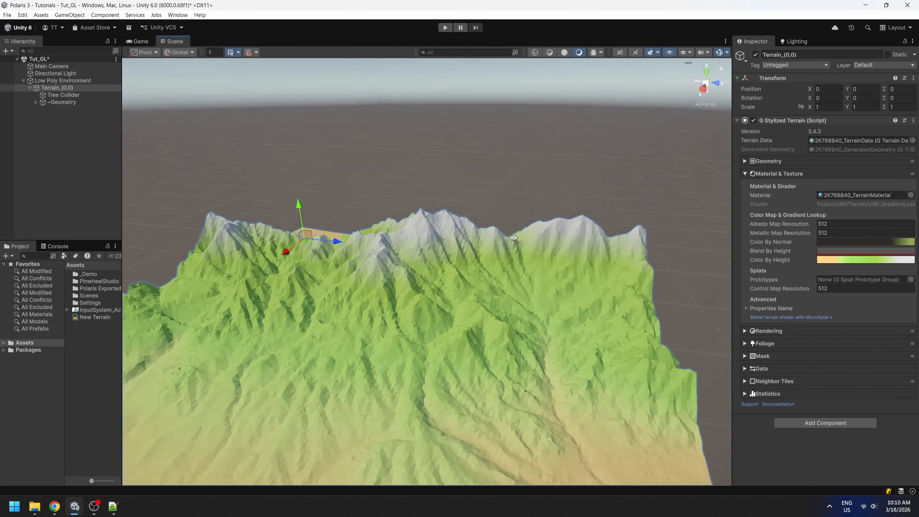
pyautogui.keyDown('alt'); pyautogui.moveTo(540, 322); pyautogui.dragTo(537, 271); pyautogui.keyUp('alt')
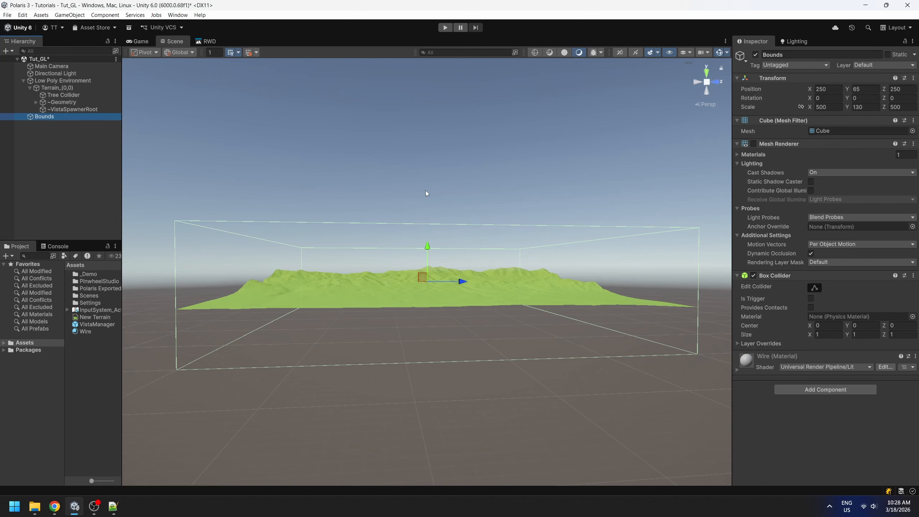
# Examine the terrain's height against the surrounding Bounds box and its height-based coloring from several sides.
pyautogui.moveTo(431, 174); pyautogui.dragTo(432, 186, button='right')
pyautogui.moveTo(453, 249); pyautogui.dragTo(471, 222, button='middle')
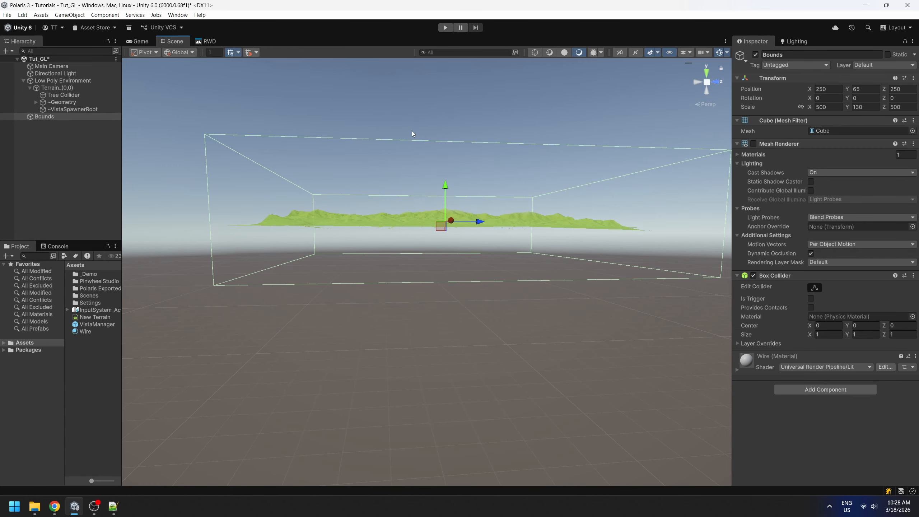
pyautogui.keyDown('alt'); pyautogui.moveTo(346, 217); pyautogui.dragTo(461, 246); pyautogui.keyUp('alt')
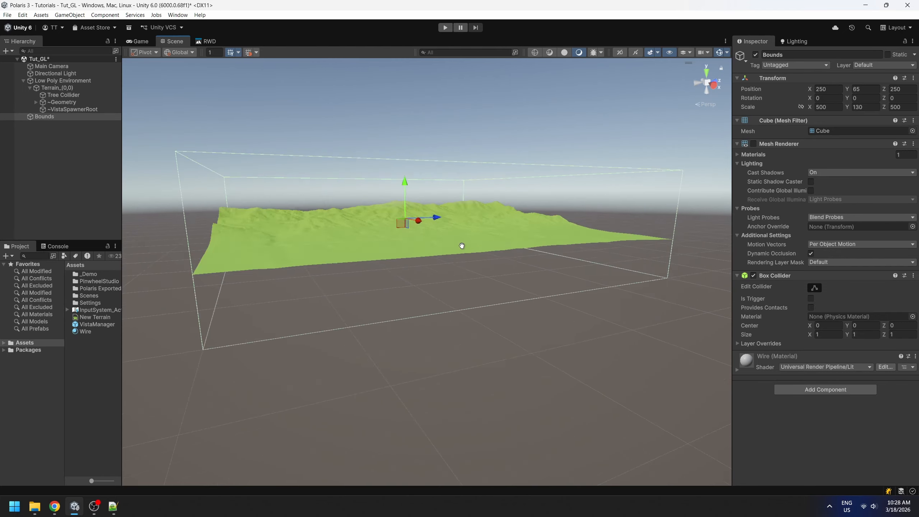
pyautogui.moveTo(461, 246); pyautogui.dragTo(463, 267, button='middle')
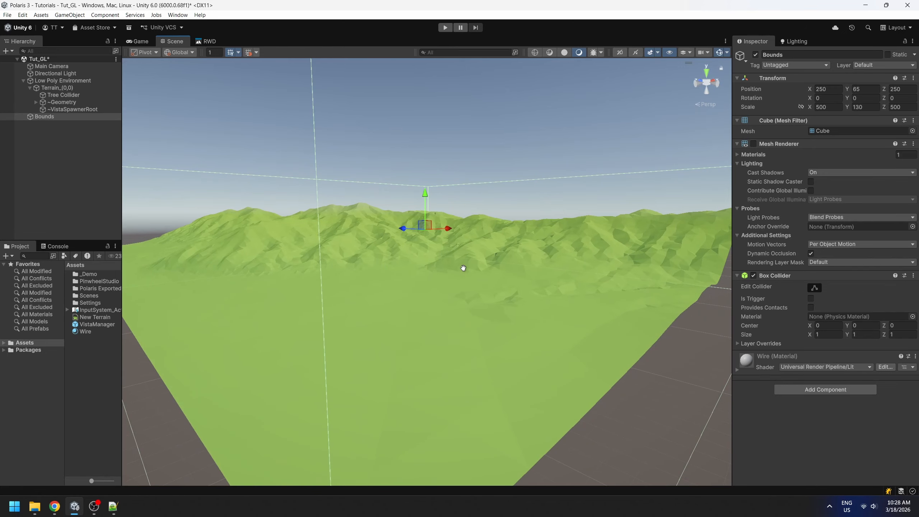
pyautogui.scroll(-2, 463, 268)
pyautogui.scroll(-3, 463, 268)
pyautogui.moveTo(463, 267); pyautogui.dragTo(422, 266, button='right')
pyautogui.moveTo(426, 220); pyautogui.dragTo(436, 277, button='right')
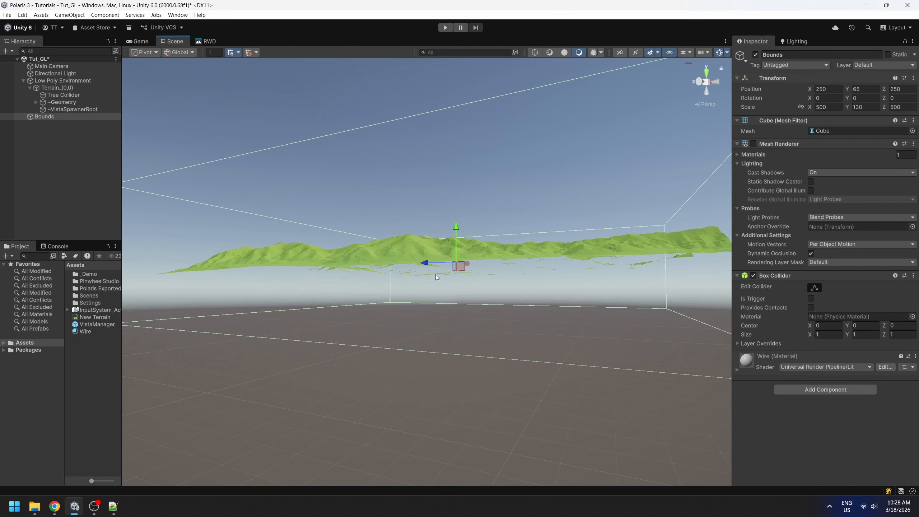
pyautogui.moveTo(589, 285); pyautogui.dragTo(533, 316, button='middle')
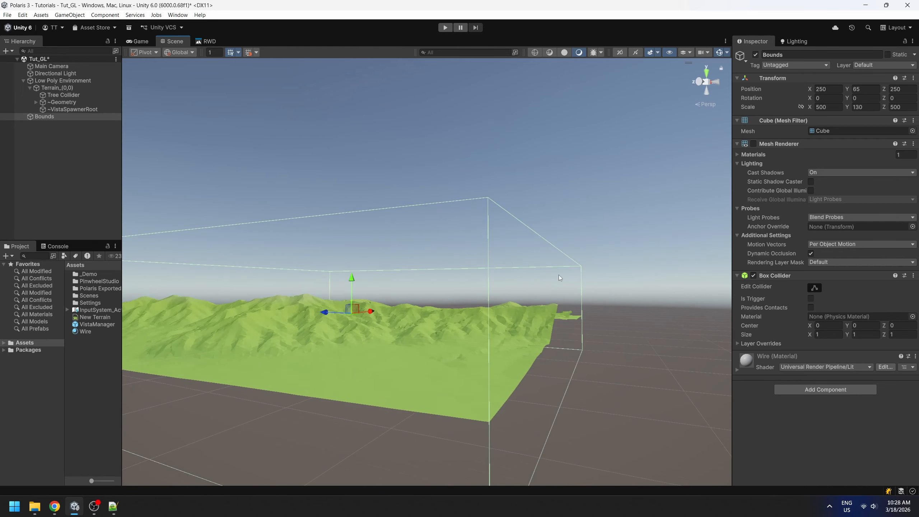
pyautogui.moveTo(560, 273); pyautogui.dragTo(563, 278, button='right')
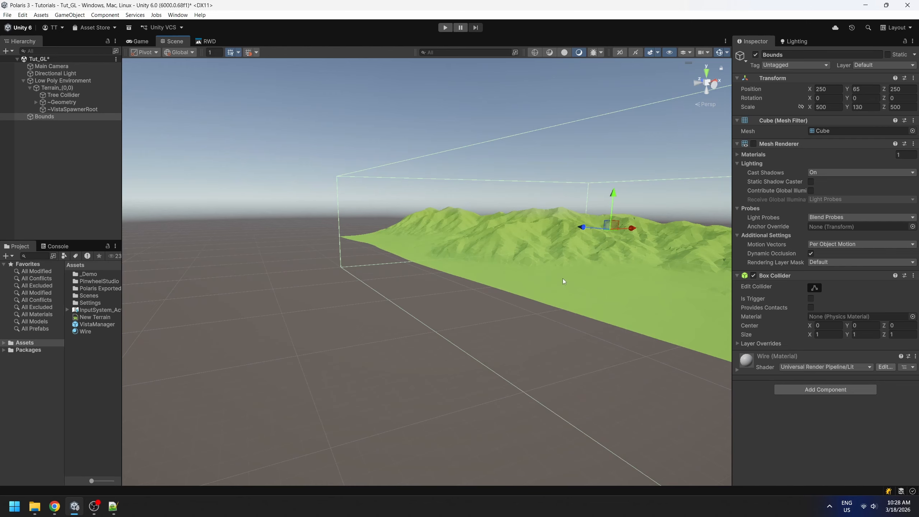
pyautogui.moveTo(680, 208); pyautogui.dragTo(577, 252, button='middle')
pyautogui.moveTo(716, 174); pyautogui.dragTo(616, 257, button='right')
pyautogui.moveTo(616, 254); pyautogui.dragTo(560, 242, button='middle')
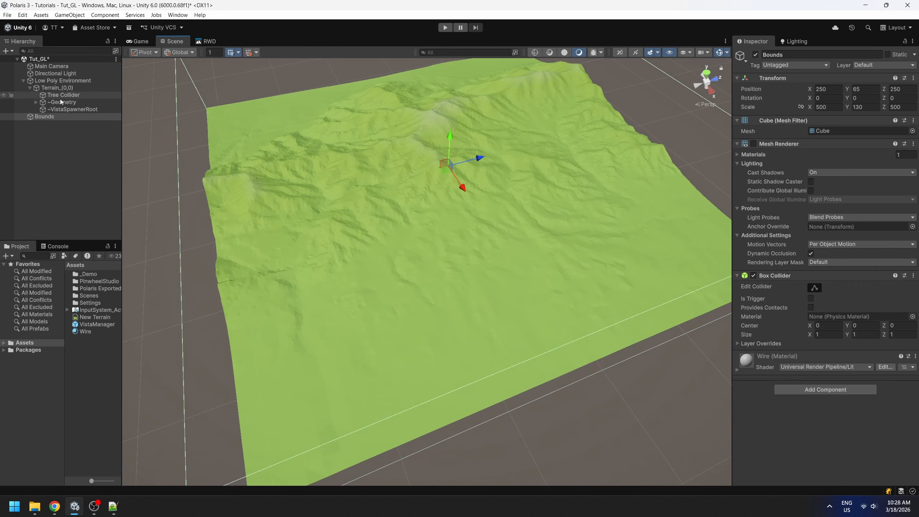
# Select Terrain_(0,0) and save its current Color By Height gradient as a new preset.
pyautogui.doubleClick(56, 88)
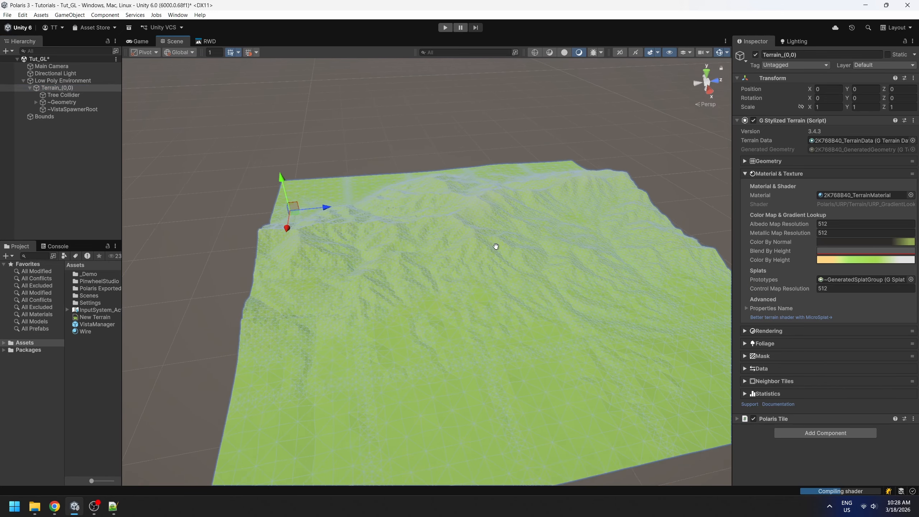
pyautogui.click(870, 261)
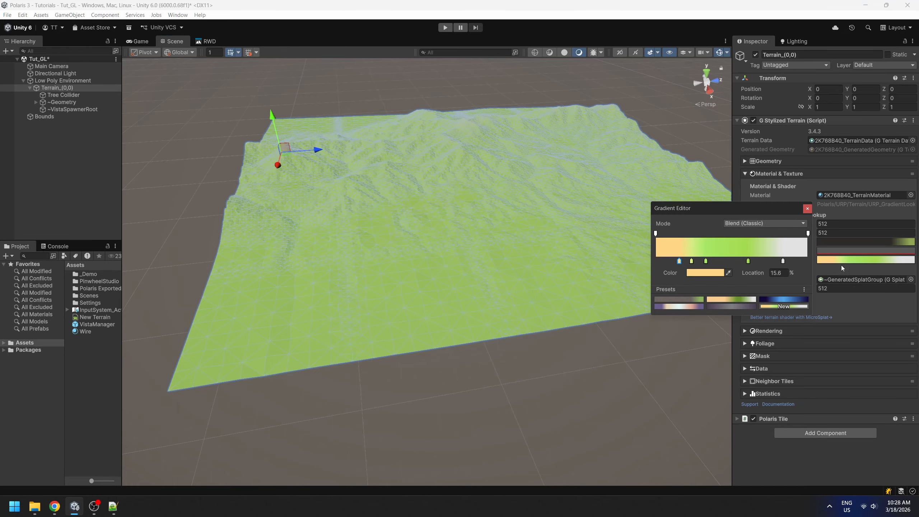
pyautogui.click(791, 306)
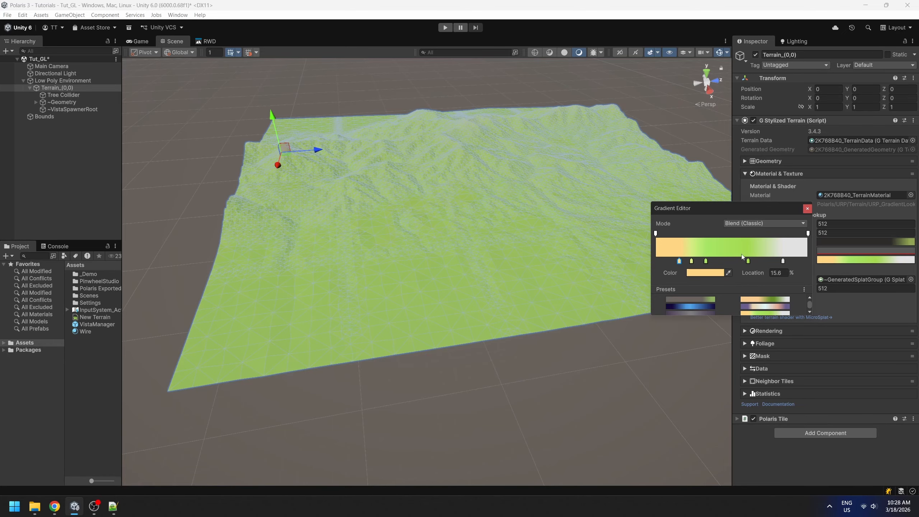
# Cluster the sand, green and white keys of the Color By Height gradient around its center, with the middle green key at 52.1%.
pyautogui.moveTo(705, 261); pyautogui.dragTo(743, 262)
pyautogui.moveTo(691, 261); pyautogui.dragTo(718, 262)
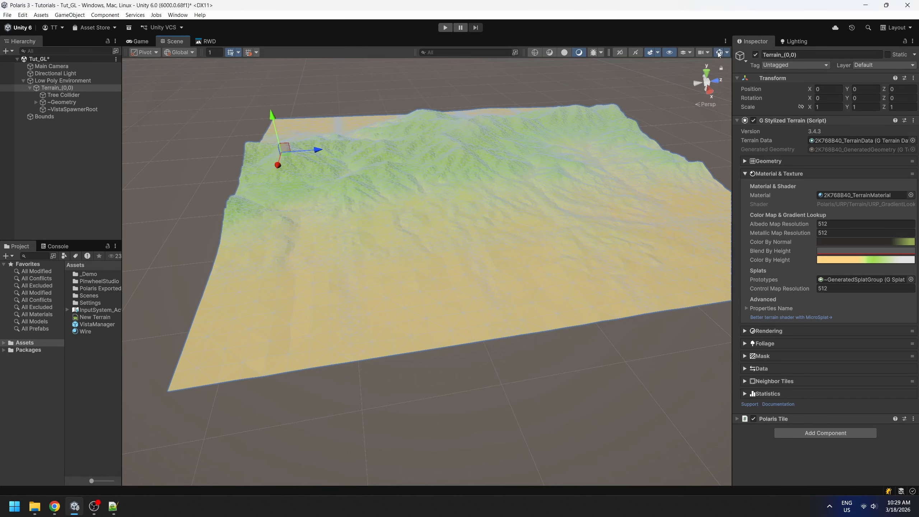
pyautogui.moveTo(783, 261); pyautogui.dragTo(717, 262)
pyautogui.moveTo(730, 263); pyautogui.dragTo(731, 261)
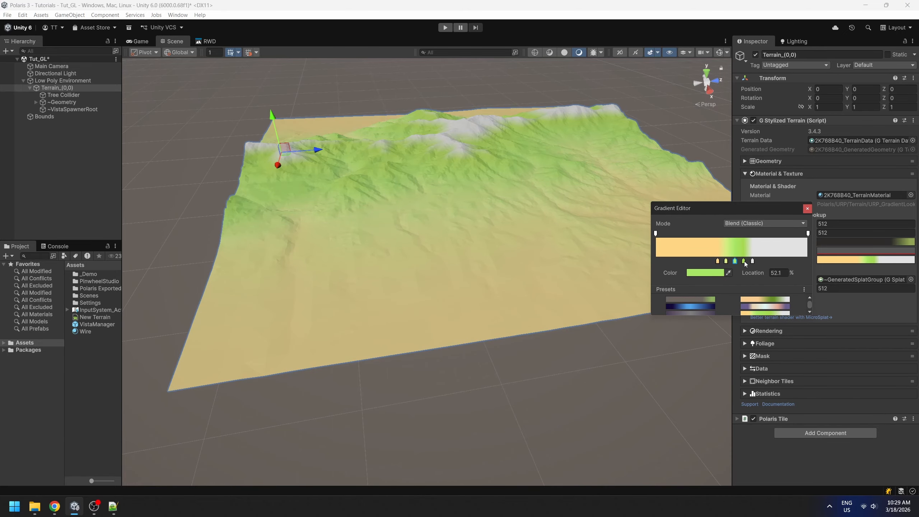
pyautogui.click(743, 261)
pyautogui.click(752, 261)
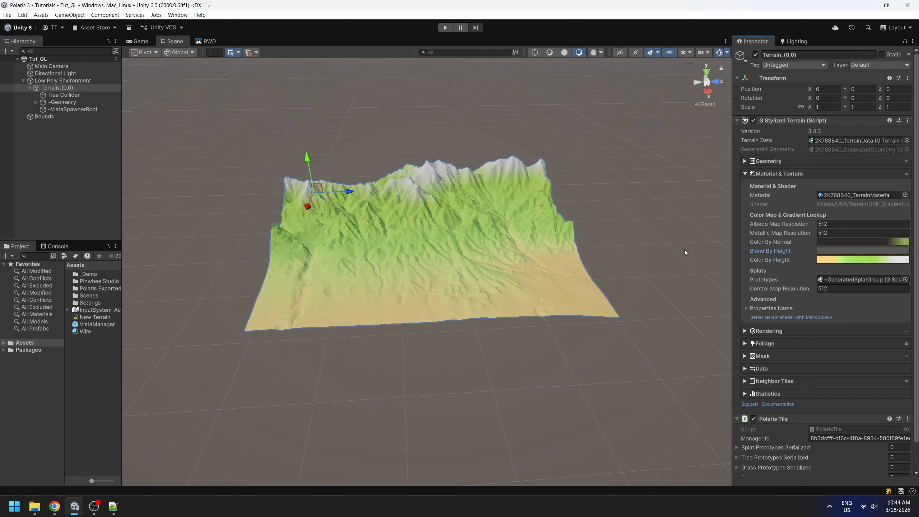
# Open the terrain's Blend By Height curve for editing.
pyautogui.click(824, 251)
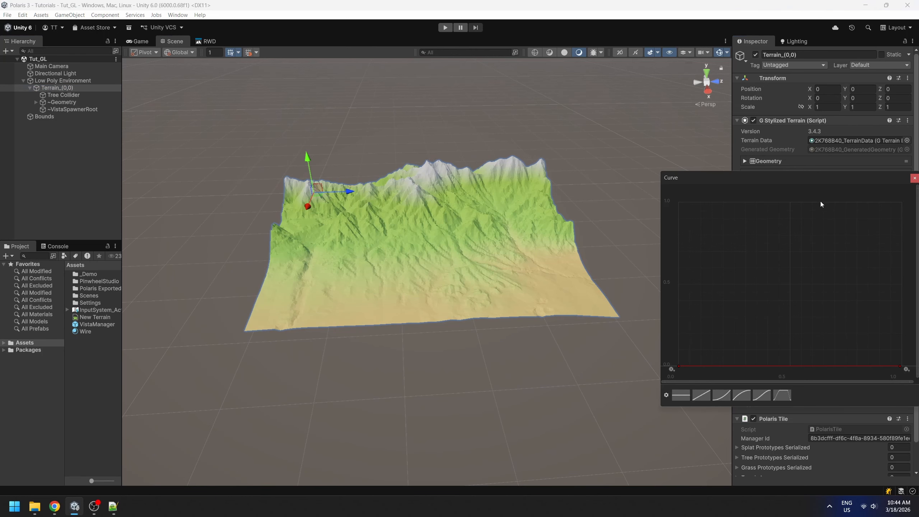
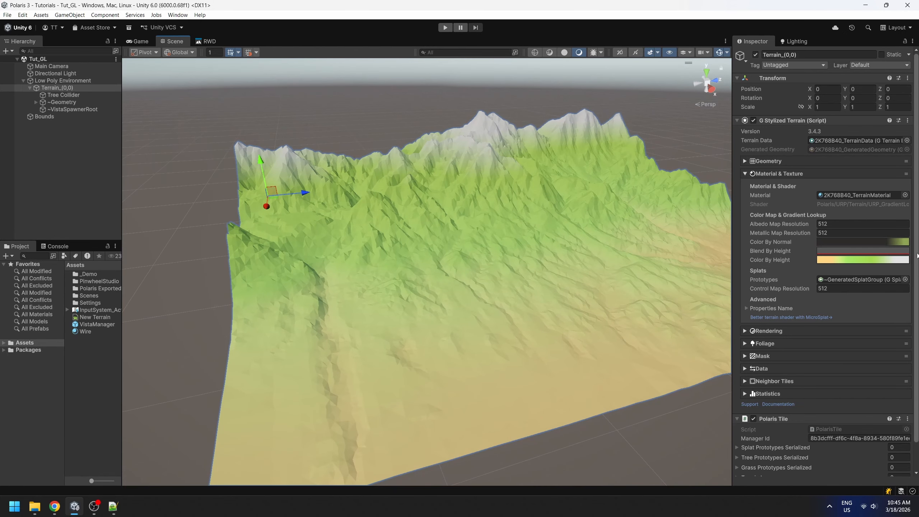
# Add two keys at value 1.0 to the Blend By Height curve, forming a wide plateau from about 0.44 to 0.78.
pyautogui.click(888, 251)
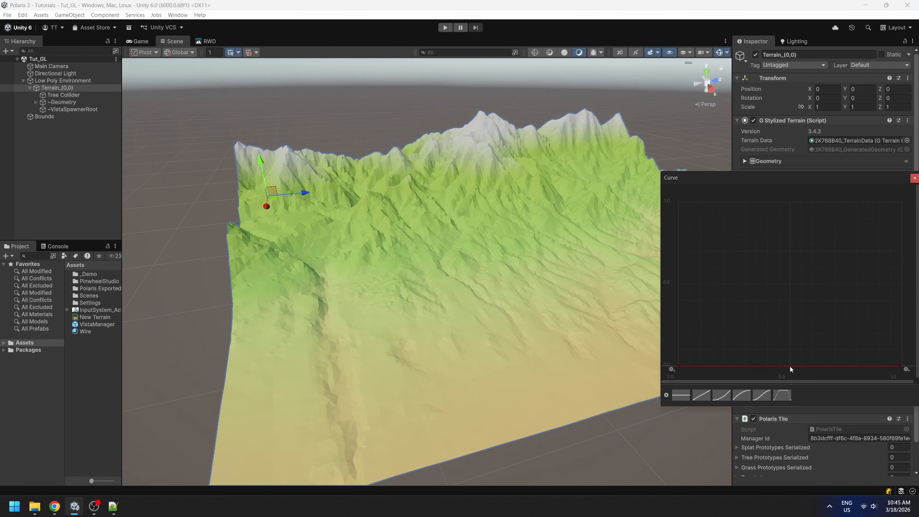
pyautogui.doubleClick(819, 367)
pyautogui.moveTo(825, 373); pyautogui.dragTo(812, 202)
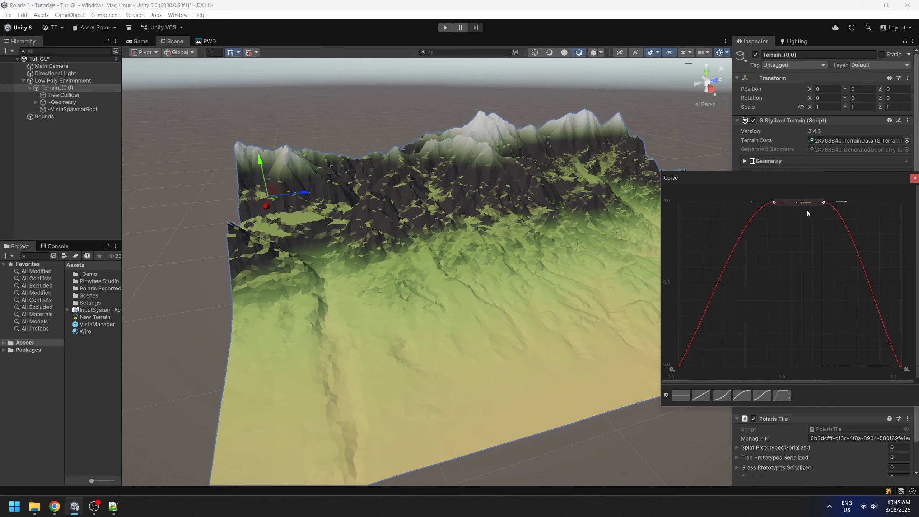
pyautogui.moveTo(774, 202)
pyautogui.mouseDown()
pyautogui.moveTo(737, 194)
pyautogui.moveTo(777, 200)
pyautogui.mouseUp()
pyautogui.moveTo(824, 202); pyautogui.dragTo(848, 201)
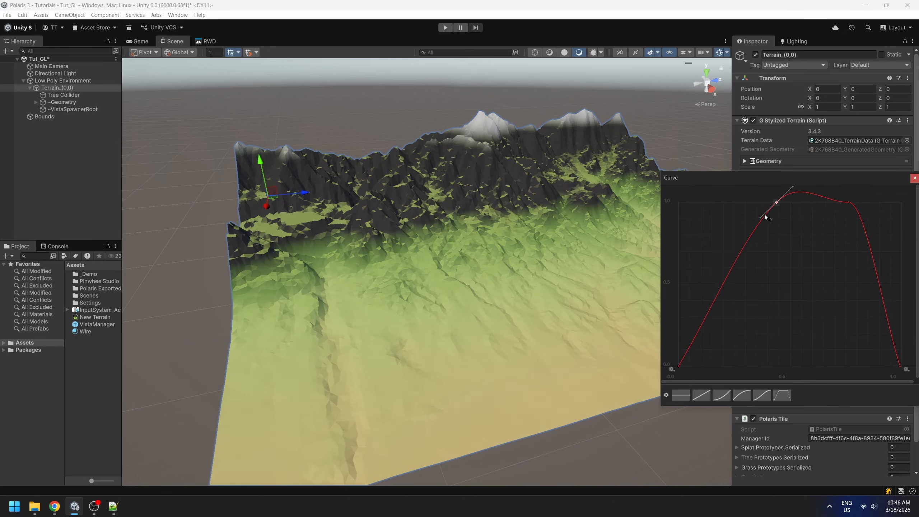
# Steepen the start of the Blend By Height curve, keeping its first key at the origin, and close the curve editor.
pyautogui.moveTo(690, 347); pyautogui.dragTo(689, 325)
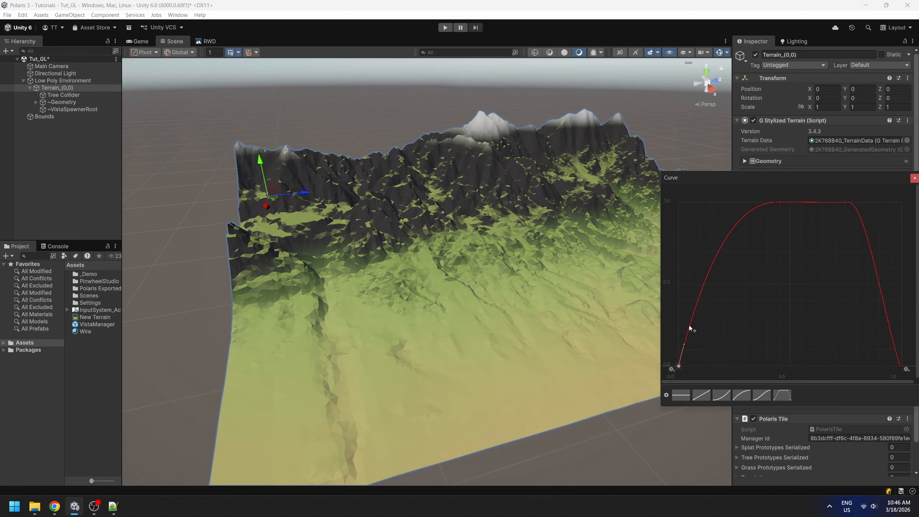
pyautogui.keyDown('alt'); pyautogui.moveTo(645, 367); pyautogui.dragTo(590, 350); pyautogui.keyUp('alt')
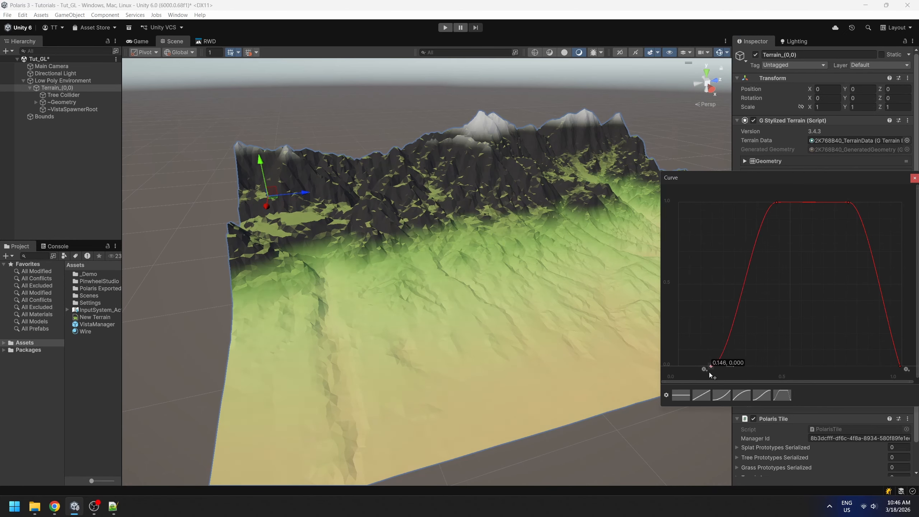
pyautogui.moveTo(709, 372); pyautogui.dragTo(689, 325)
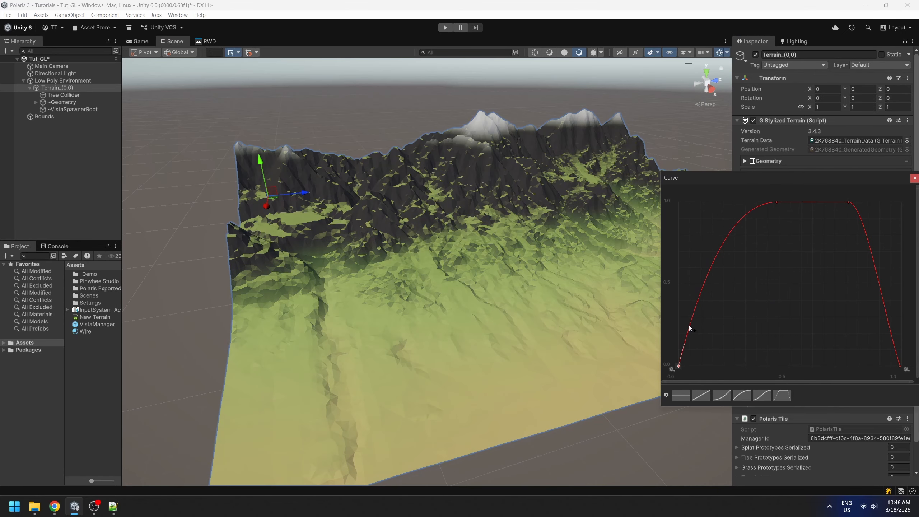
pyautogui.click(915, 178)
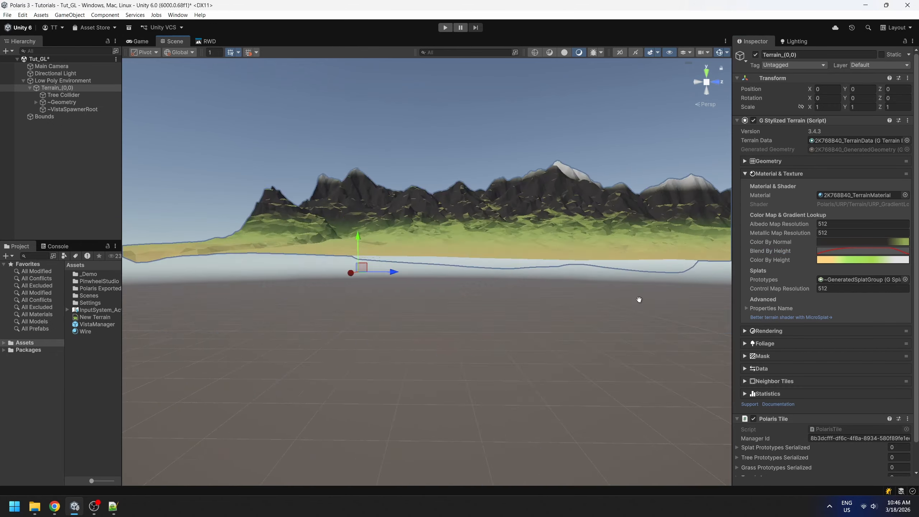
# Examine how the dark slope color blends with the height colors on the terrain's mountains and lowlands from several sides.
pyautogui.moveTo(638, 300); pyautogui.dragTo(525, 377, button='right')
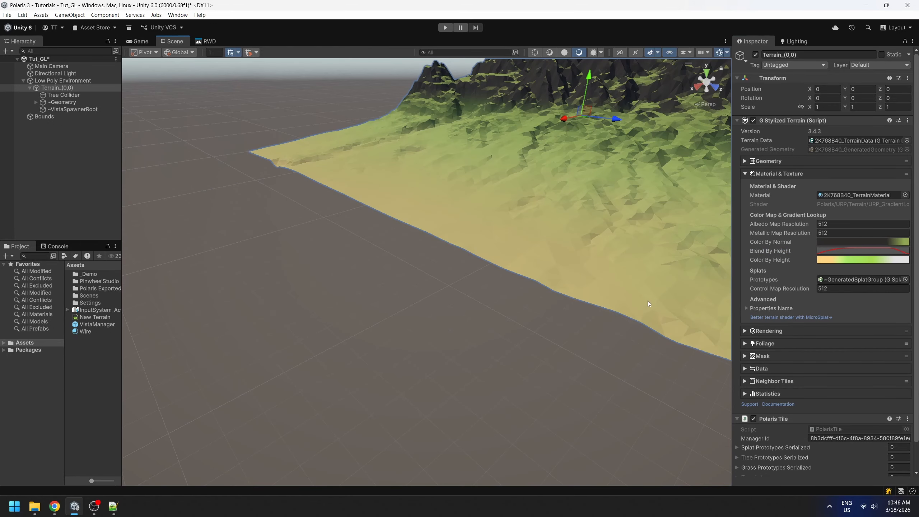
pyautogui.scroll(-3, 655, 292)
pyautogui.press('f')
pyautogui.moveTo(687, 277); pyautogui.dragTo(651, 313, button='middle')
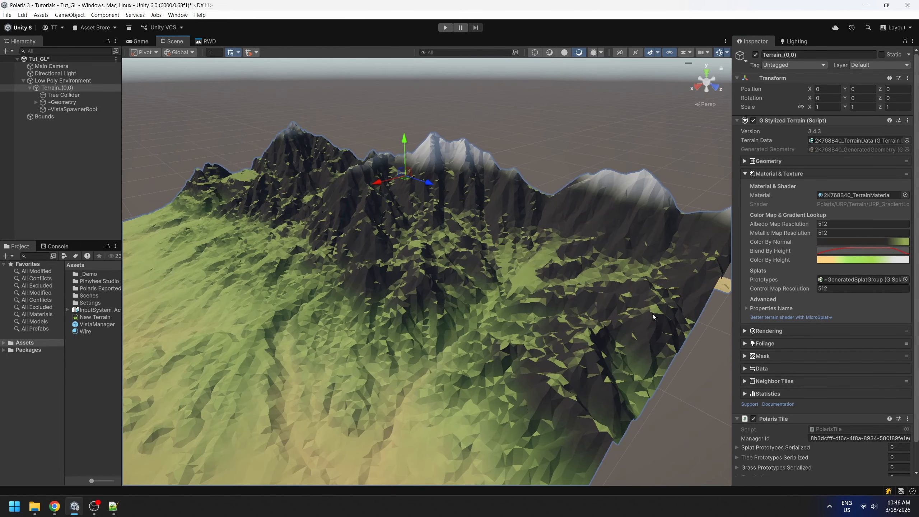
pyautogui.moveTo(652, 313); pyautogui.dragTo(522, 347, button='right')
pyautogui.scroll(-4, 522, 348)
pyautogui.moveTo(672, 226); pyautogui.dragTo(654, 244, button='right')
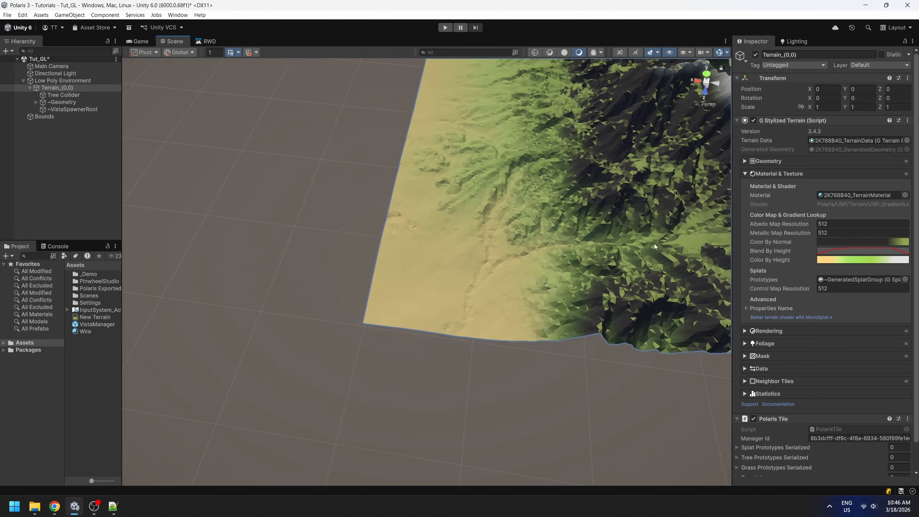
pyautogui.moveTo(653, 244); pyautogui.dragTo(633, 304, button='middle')
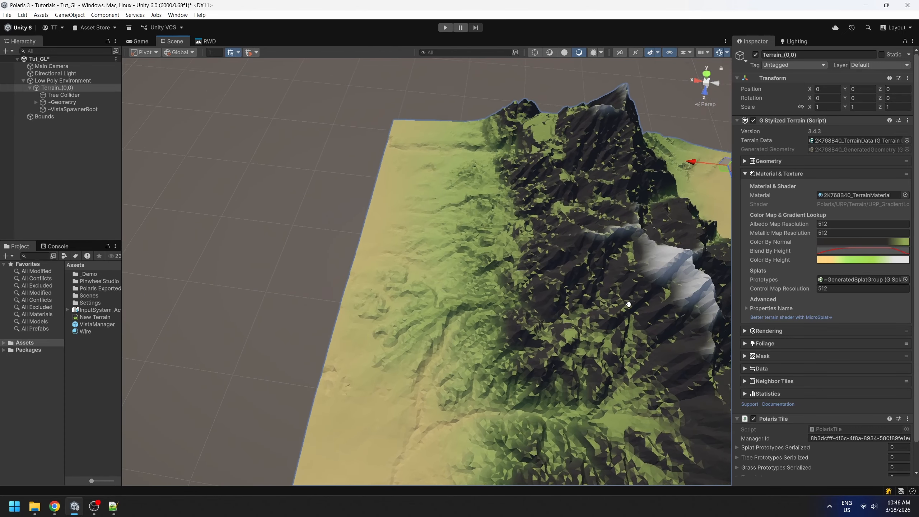
pyautogui.moveTo(633, 304); pyautogui.dragTo(579, 311, button='right')
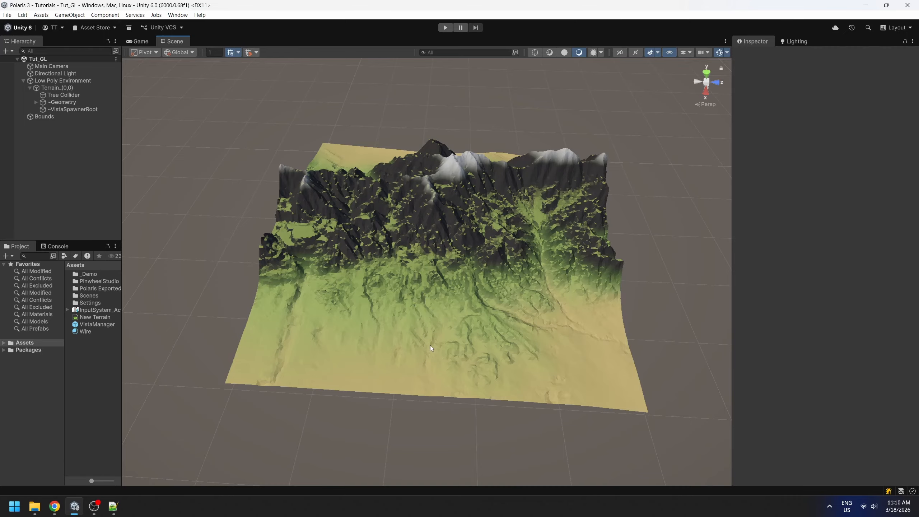
# Examine the overall terrain coloring up close and from above, including the sand edges, green slopes, rock faces and snowy peaks.
pyautogui.moveTo(431, 346); pyautogui.dragTo(570, 319, button='right')
pyautogui.moveTo(372, 412); pyautogui.dragTo(470, 356, button='middle')
pyautogui.moveTo(470, 356); pyautogui.dragTo(508, 340, button='right')
pyautogui.press('w')
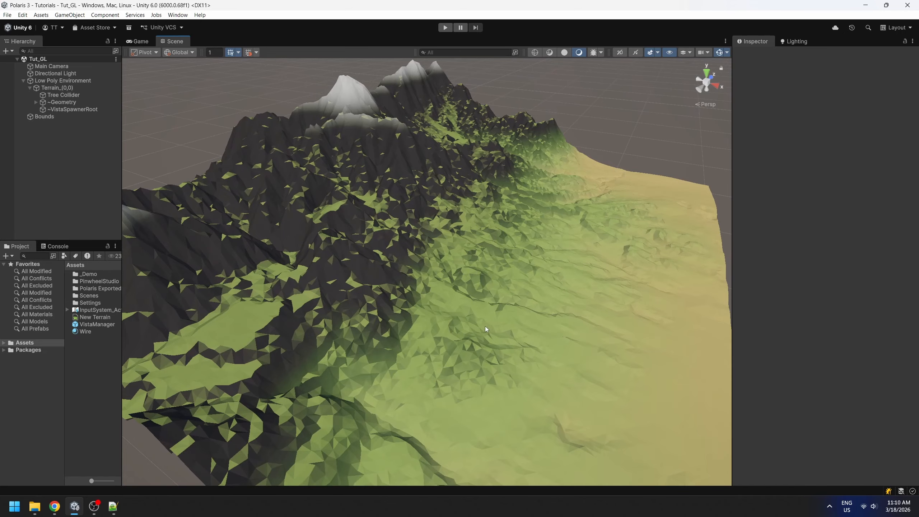
pyautogui.moveTo(485, 328); pyautogui.dragTo(510, 337, button='middle')
pyautogui.moveTo(430, 331); pyautogui.dragTo(432, 320, button='right')
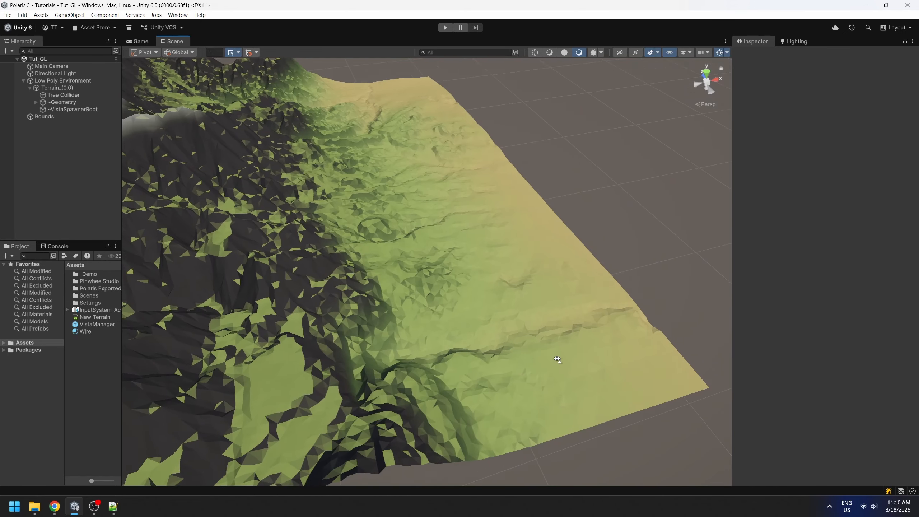
pyautogui.moveTo(432, 320); pyautogui.dragTo(528, 321, button='middle')
pyautogui.moveTo(529, 321); pyautogui.dragTo(554, 342, button='right')
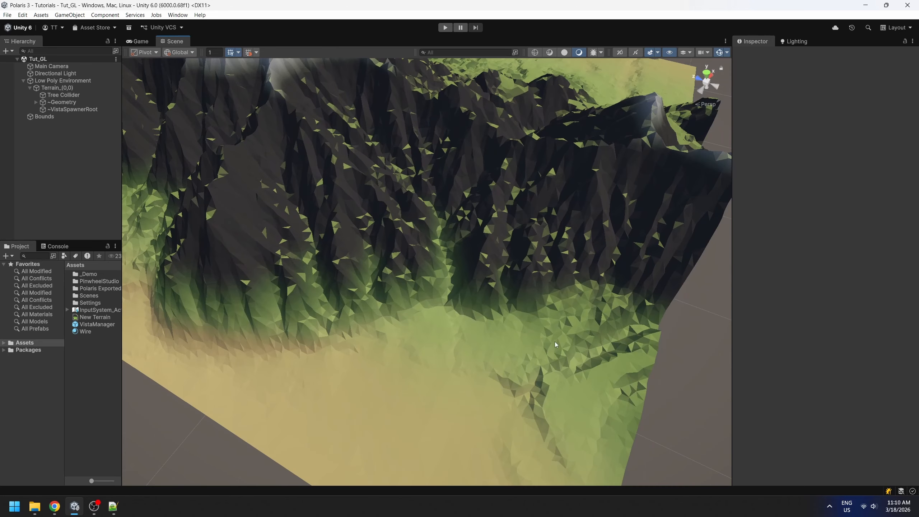
pyautogui.scroll(-5, 554, 342)
pyautogui.moveTo(470, 267); pyautogui.dragTo(486, 314, button='middle')
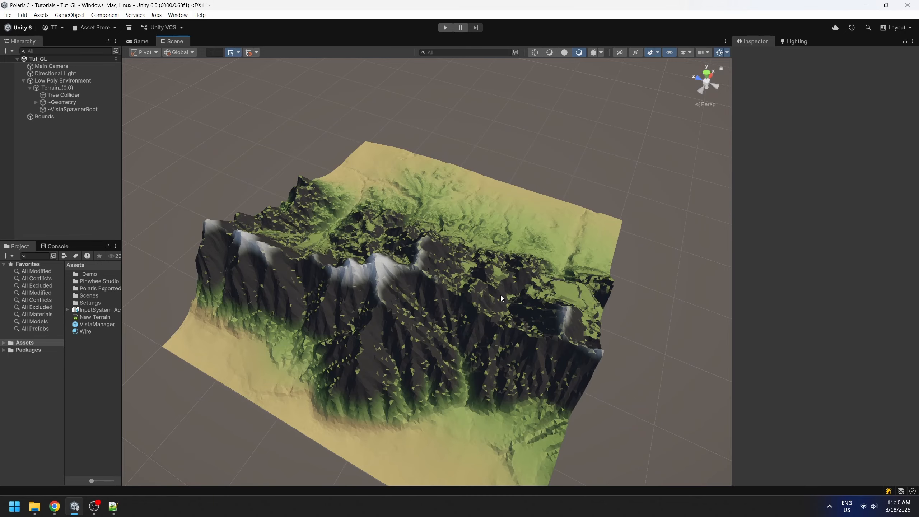
pyautogui.moveTo(500, 295); pyautogui.dragTo(478, 301, button='right')
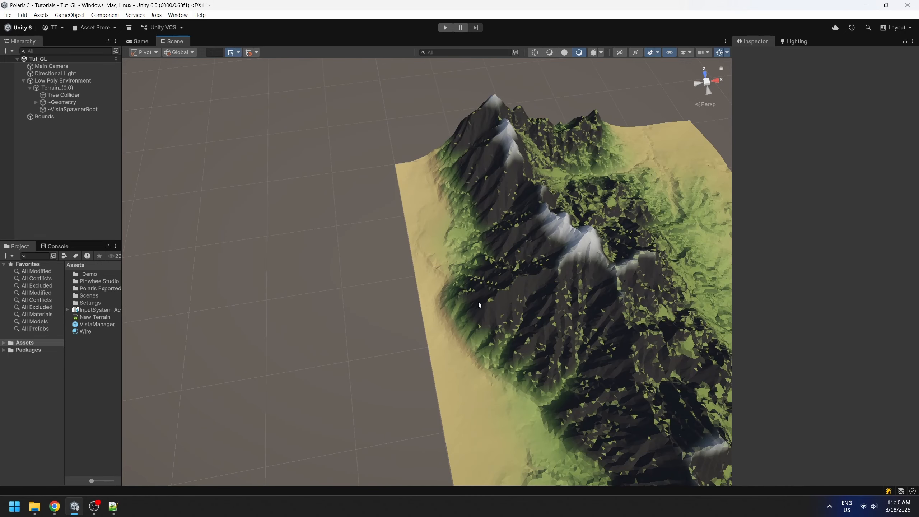
pyautogui.moveTo(512, 298); pyautogui.dragTo(442, 311, button='middle')
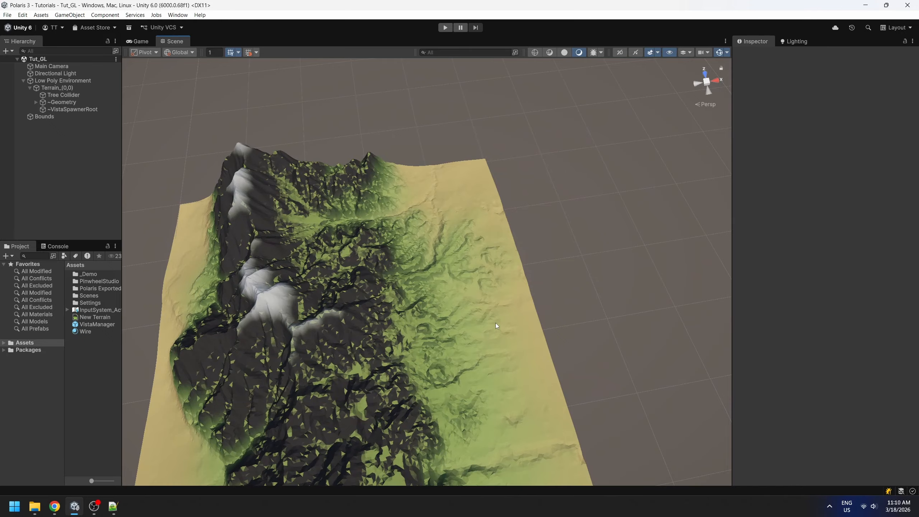
pyautogui.moveTo(513, 309); pyautogui.dragTo(460, 278, button='right')
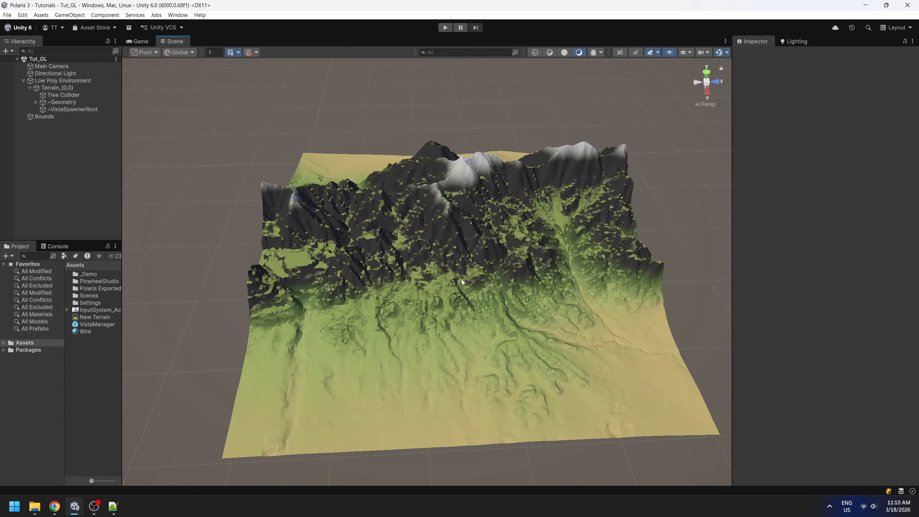
pyautogui.moveTo(559, 382); pyautogui.dragTo(495, 313, button='middle')
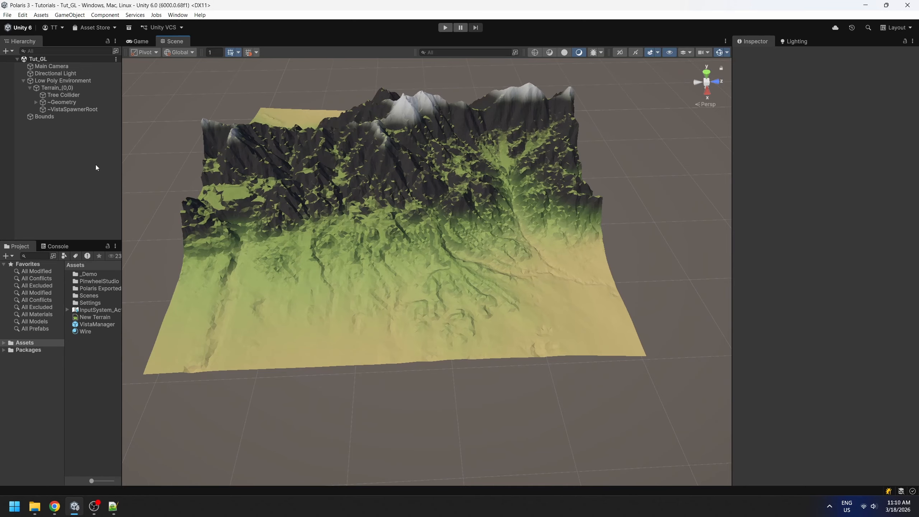
# Create a Polaris Geometry - Texture Painter in the scene, select it and switch it to Albedo mode.
pyautogui.rightClick(45, 154)
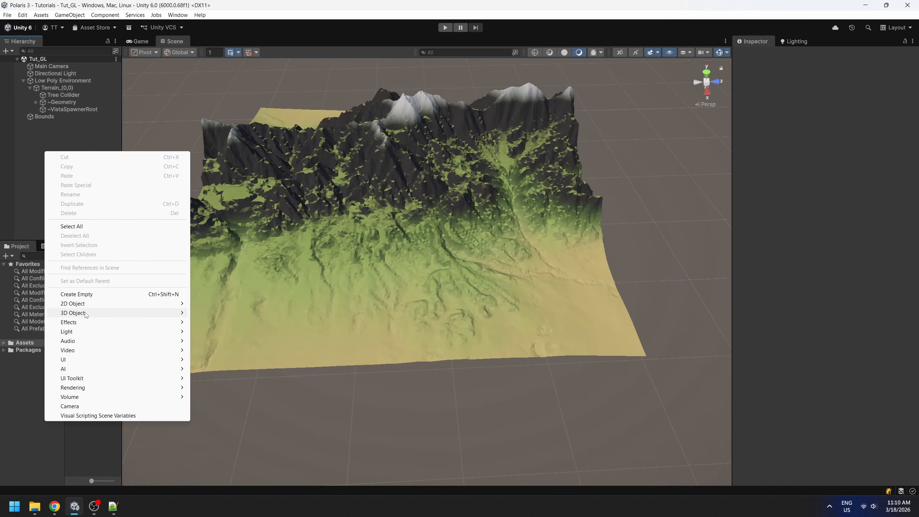
pyautogui.moveTo(86, 314)
pyautogui.moveTo(232, 322)
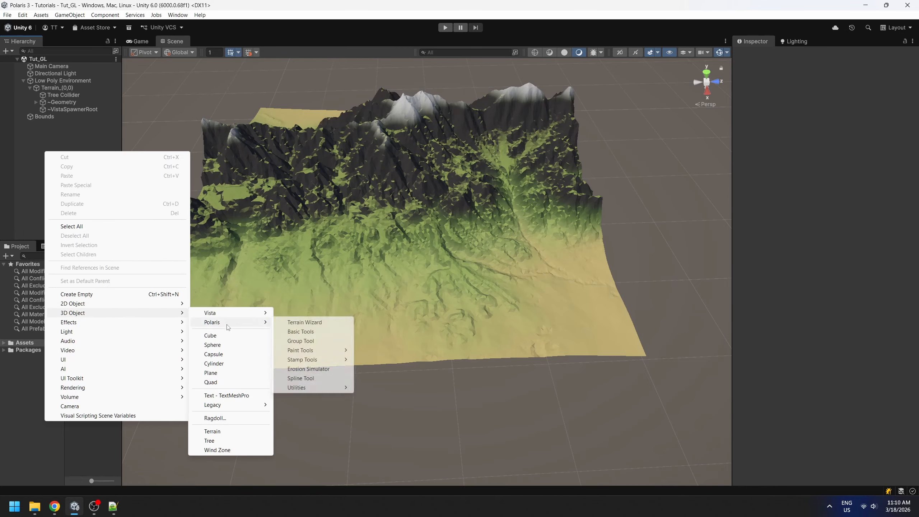
pyautogui.moveTo(312, 351)
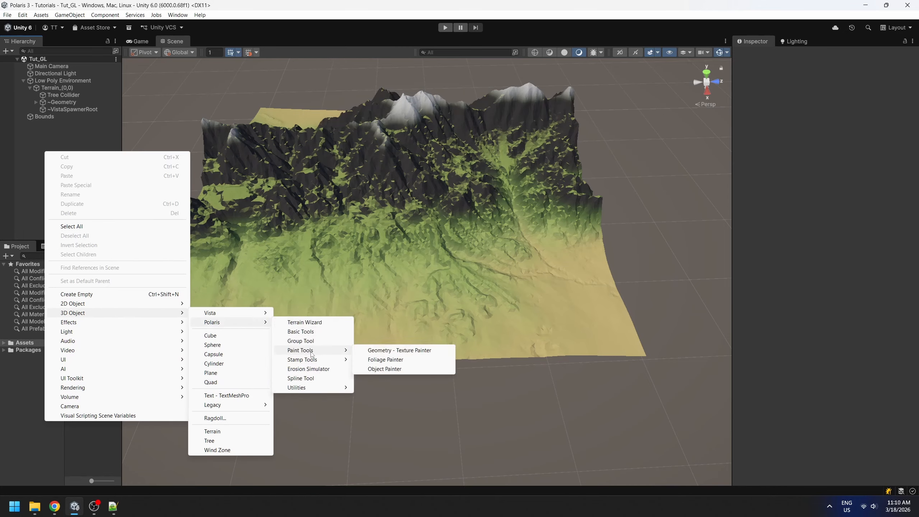
pyautogui.click(427, 354)
pyautogui.click(44, 175)
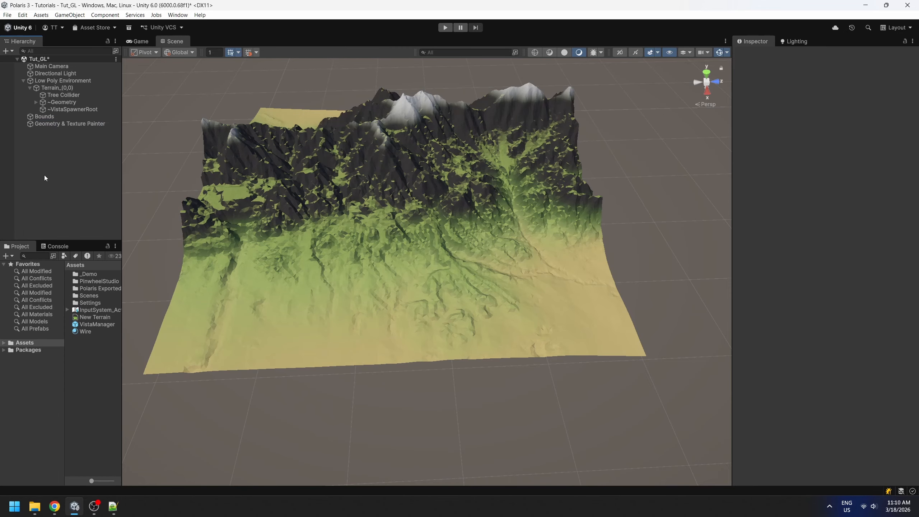
pyautogui.click(64, 127)
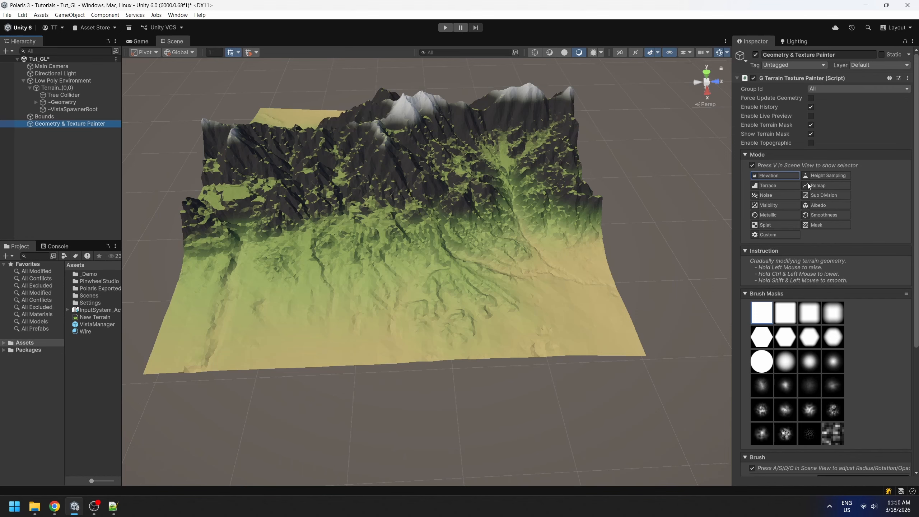
pyautogui.click(824, 205)
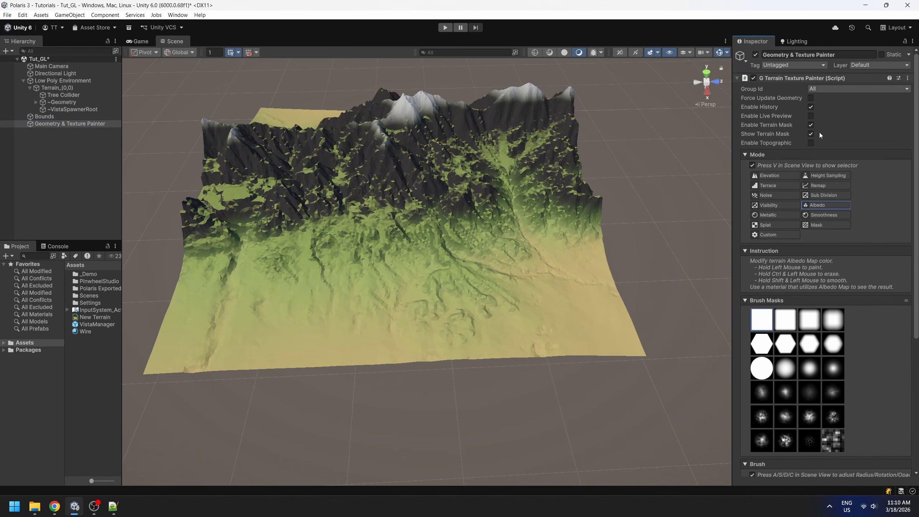
# Enable the painter's live preview and check the brush footprint over the mountain slopes.
pyautogui.moveTo(676, 168); pyautogui.dragTo(662, 186, button='right')
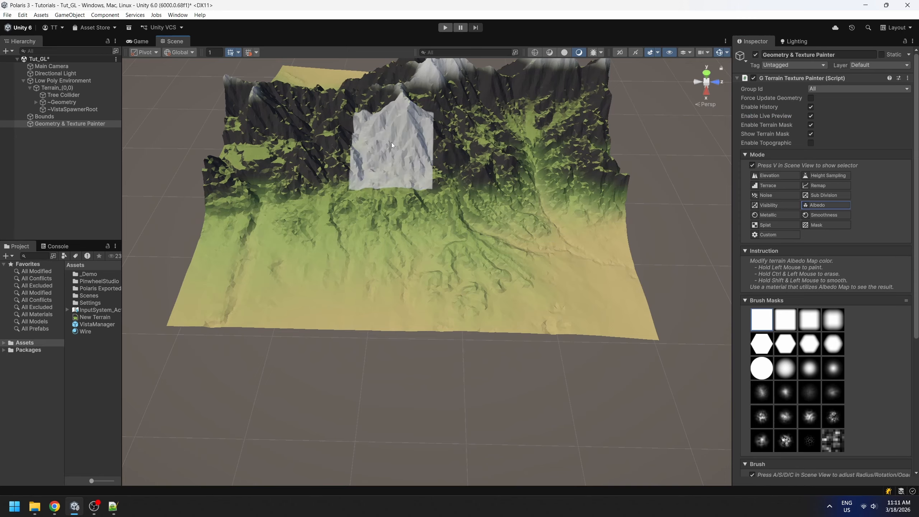
pyautogui.scroll(-2, 852, 361)
pyautogui.scroll(-7, 853, 359)
pyautogui.scroll(4, 573, 195)
pyautogui.moveTo(573, 194); pyautogui.dragTo(503, 162, button='right')
pyautogui.scroll(-4, 501, 161)
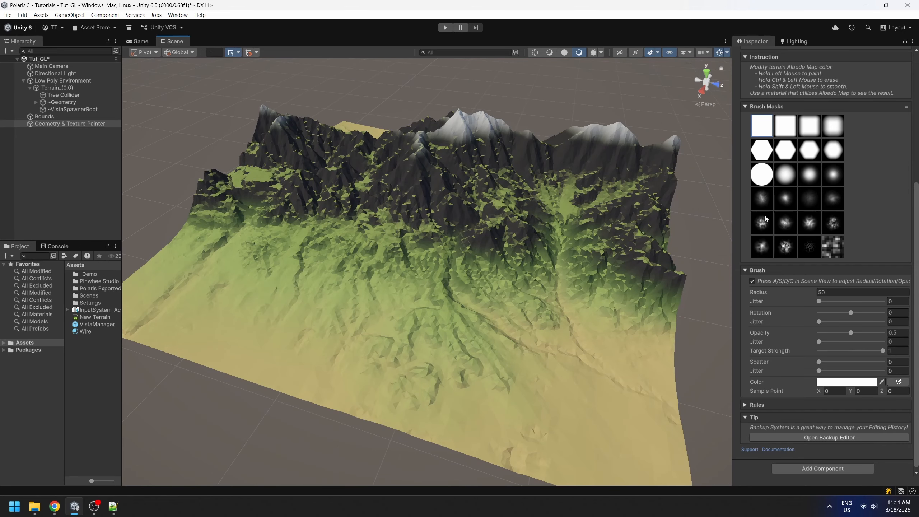
# Choose the speckled noise brush mask in the fifth row and set the brush color to a muted brown.
pyautogui.click(833, 222)
pyautogui.click(846, 381)
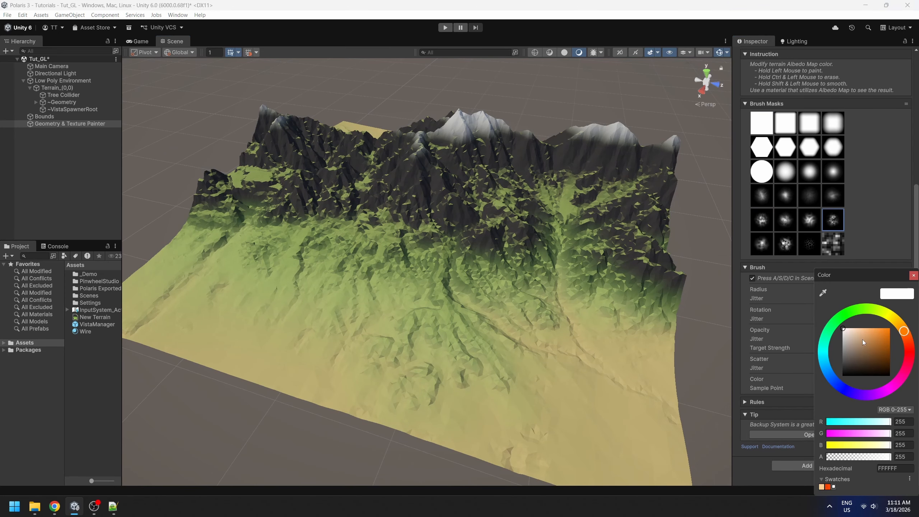
pyautogui.click(852, 350)
# Disable the painter's live preview and reduce the brush radius to 9.01 over the eroded valley.
pyautogui.scroll(4, 524, 282)
pyautogui.moveTo(524, 282); pyautogui.dragTo(467, 321, button='right')
pyautogui.scroll(8, 812, 174)
pyautogui.click(810, 96)
pyautogui.scroll(-2, 467, 322)
pyautogui.scroll(3, 467, 321)
pyautogui.press('a')
pyautogui.press('a')
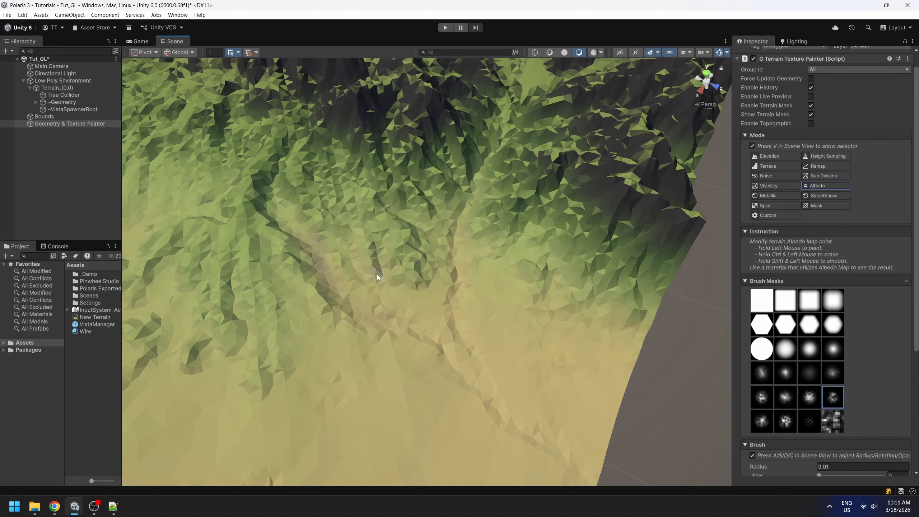
# Set the brush's radius jitter to 1, rotation jitter to 0.752, opacity jitter to 0, scatter to 0.421 and scatter jitter to 0.511.
pyautogui.scroll(-5, 830, 301)
pyautogui.click(848, 338)
pyautogui.click(842, 368)
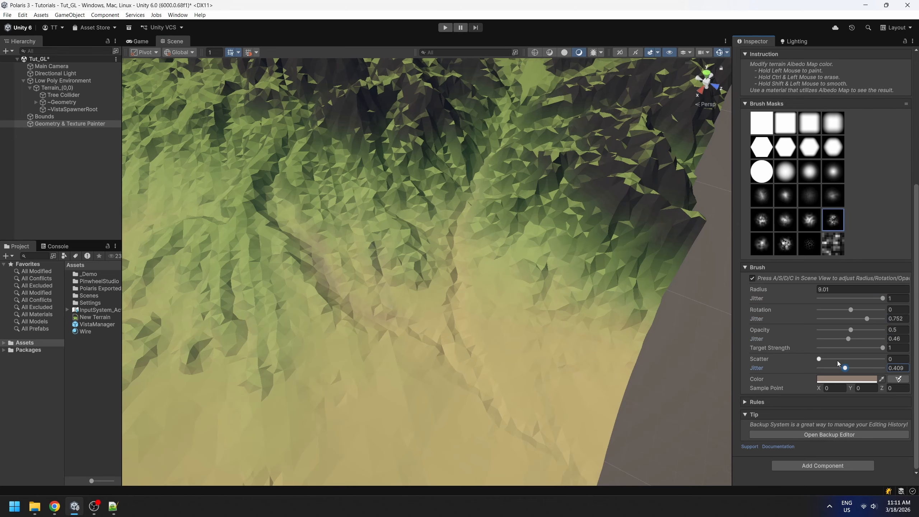
pyautogui.click(828, 358)
pyautogui.click(437, 348)
pyautogui.click(845, 359)
pyautogui.click(851, 368)
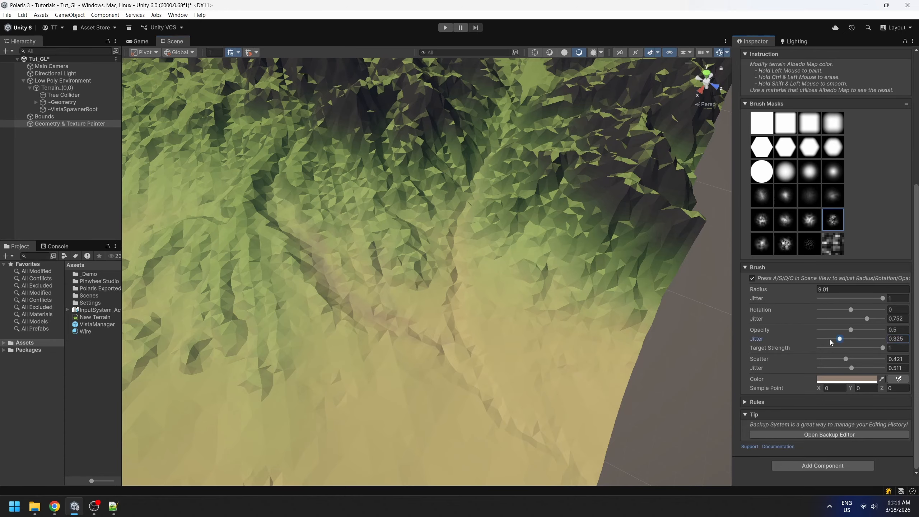
# Paint the muted brown along the deep erosion channels running down the mountain's foothills.
pyautogui.scroll(4, 494, 362)
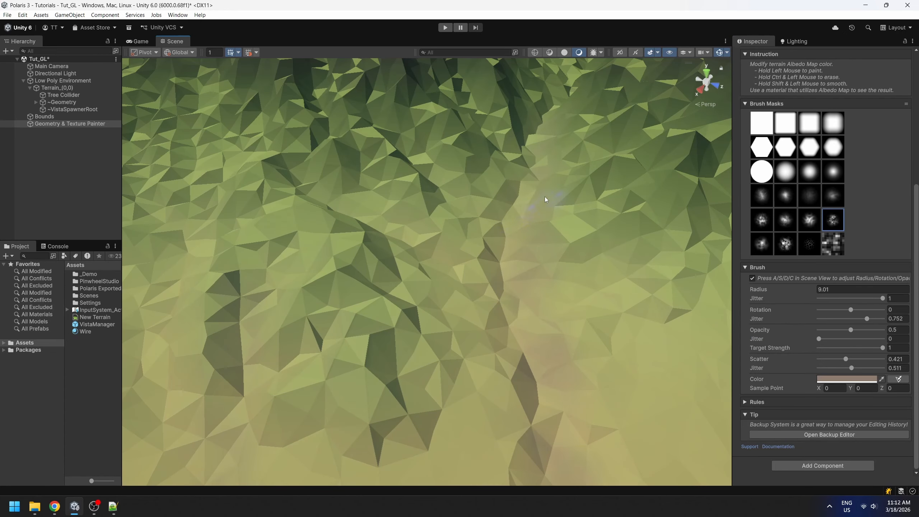
pyautogui.moveTo(544, 197); pyautogui.dragTo(539, 391)
pyautogui.scroll(-3, 539, 391)
pyautogui.moveTo(359, 241)
pyautogui.mouseDown()
pyautogui.moveTo(532, 373)
pyautogui.moveTo(379, 256)
pyautogui.moveTo(436, 322)
pyautogui.mouseUp()
pyautogui.scroll(-4, 532, 373)
pyautogui.moveTo(436, 321)
pyautogui.keyDown('alt'); pyautogui.mouseDown()
pyautogui.moveTo(479, 356)
pyautogui.moveTo(346, 260)
pyautogui.mouseUp(); pyautogui.keyUp('alt')
pyautogui.scroll(-4, 479, 356)
pyautogui.moveTo(346, 261); pyautogui.dragTo(523, 215, button='middle')
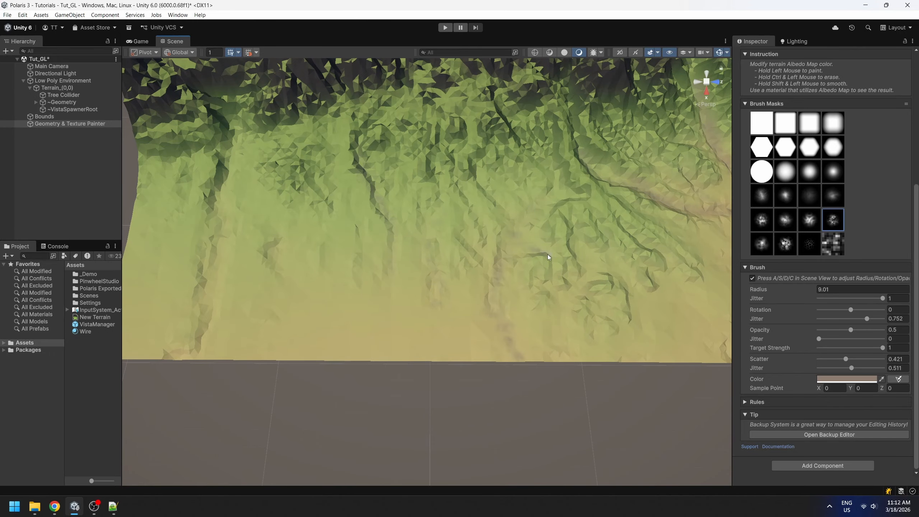
# Extend the brown paint over the remaining channels and rocky patches near the terrain's sandy edge.
pyautogui.scroll(-4, 619, 269)
pyautogui.keyDown('alt'); pyautogui.moveTo(619, 269); pyautogui.dragTo(560, 253); pyautogui.keyUp('alt')
pyautogui.moveTo(560, 253); pyautogui.dragTo(321, 206, button='middle')
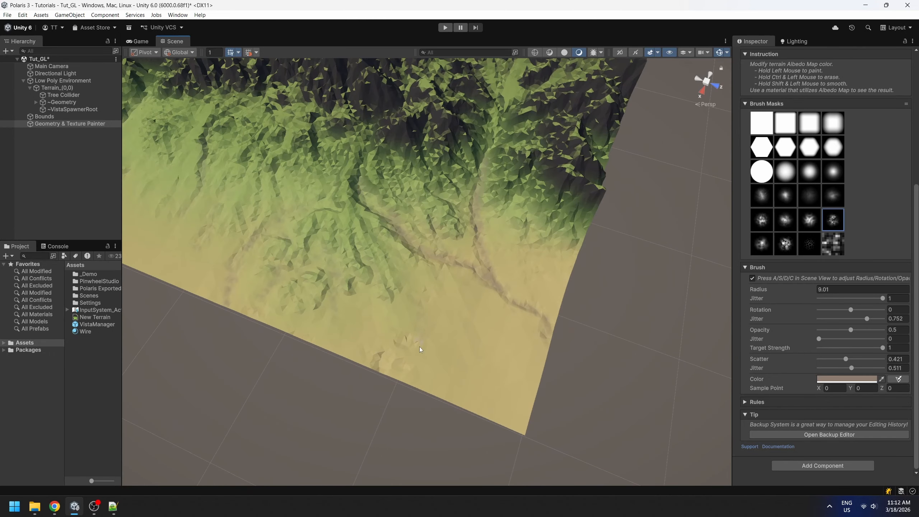
pyautogui.keyDown('alt'); pyautogui.moveTo(381, 362); pyautogui.dragTo(444, 303); pyautogui.keyUp('alt')
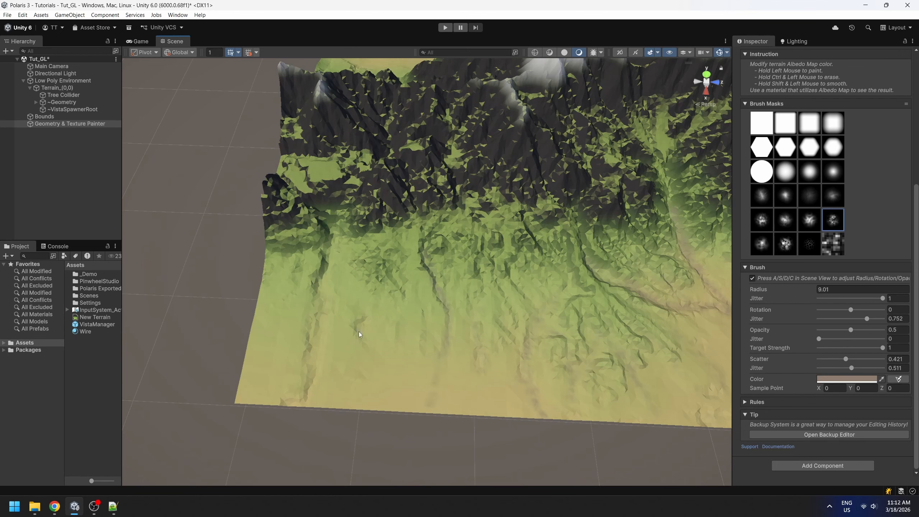
pyautogui.scroll(-4, 308, 381)
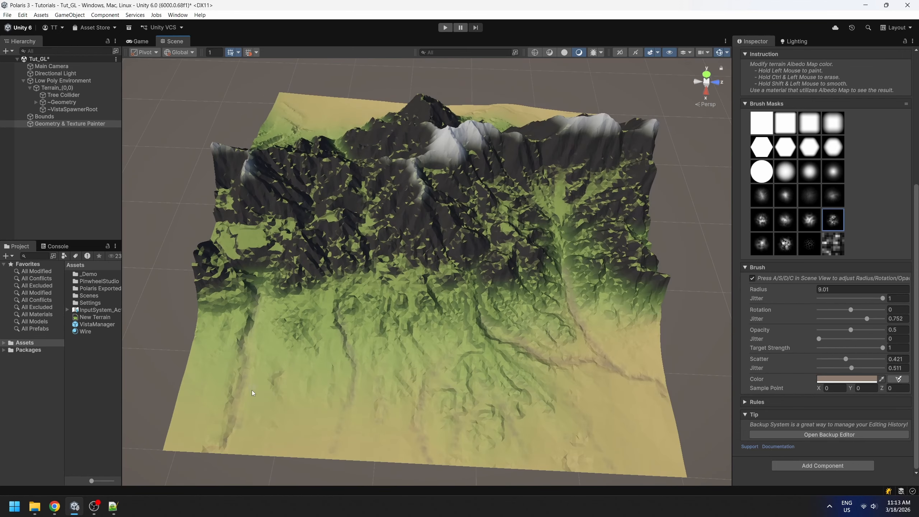
pyautogui.keyDown('alt'); pyautogui.moveTo(434, 361); pyautogui.dragTo(307, 318); pyautogui.keyUp('alt')
pyautogui.moveTo(308, 318); pyautogui.dragTo(275, 264, button='middle')
# Set the brush color to grass green and choose the second speckled mask in the sixth row.
pyautogui.click(846, 379)
pyautogui.click(866, 310)
pyautogui.click(867, 346)
pyautogui.moveTo(862, 347); pyautogui.dragTo(868, 349)
pyautogui.click(785, 220)
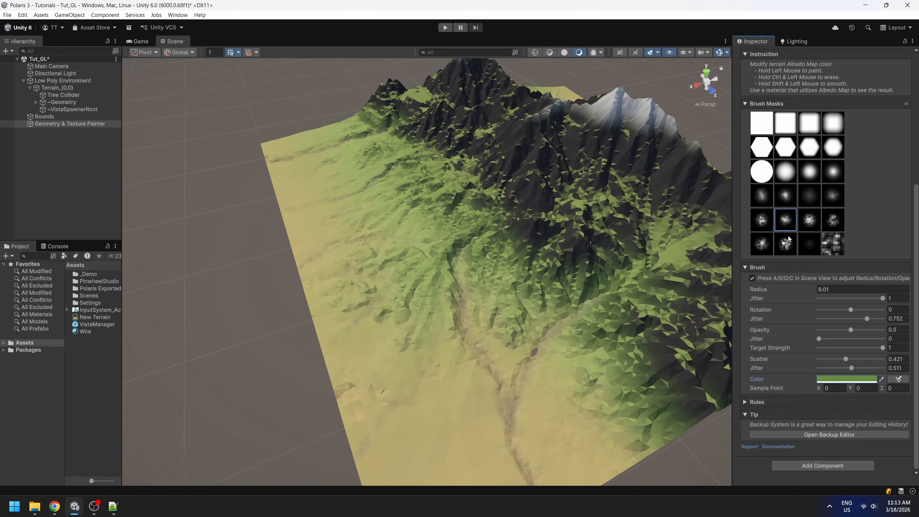
pyautogui.click(785, 244)
# Enlarge the brush radius to 49.51, lower its opacity to 0.083 and paint faint green patches on the sandy lowland.
pyautogui.keyDown('alt'); pyautogui.moveTo(468, 382); pyautogui.dragTo(496, 394); pyautogui.keyUp('alt')
pyautogui.moveTo(496, 394); pyautogui.dragTo(445, 347, button='middle')
pyautogui.press('a')
pyautogui.click(824, 329)
pyautogui.keyDown('alt'); pyautogui.moveTo(425, 343); pyautogui.dragTo(504, 335); pyautogui.keyUp('alt')
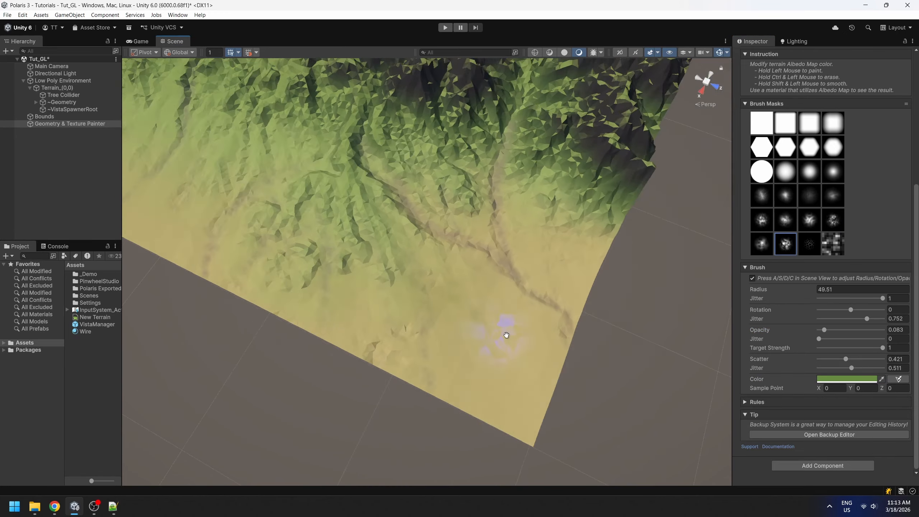
pyautogui.moveTo(505, 335); pyautogui.dragTo(597, 358, button='middle')
# Set the scatter and scatter jitter to 1 and paint subtle green variation across the lower slopes.
pyautogui.moveTo(846, 358); pyautogui.dragTo(886, 359)
pyautogui.moveTo(851, 368); pyautogui.dragTo(886, 368)
pyautogui.moveTo(333, 125); pyautogui.dragTo(287, 250)
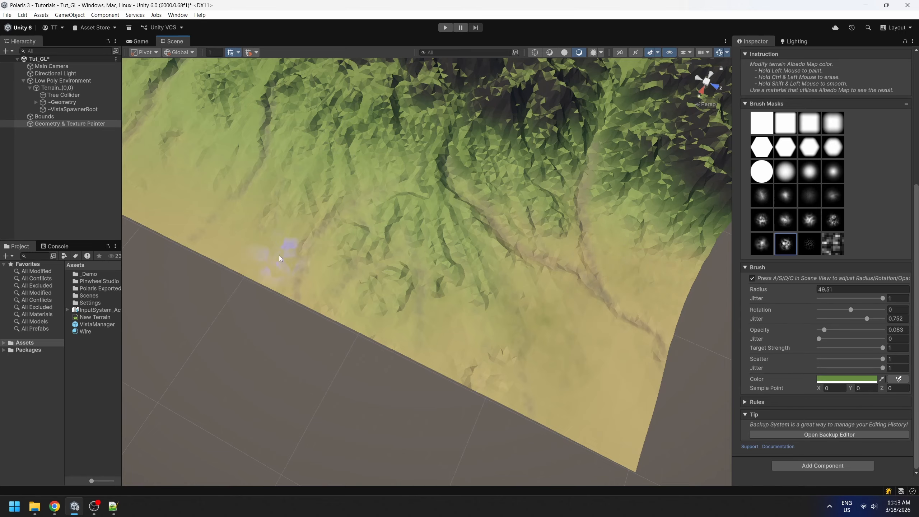
pyautogui.moveTo(287, 250); pyautogui.dragTo(445, 246, button='middle')
pyautogui.moveTo(445, 247)
pyautogui.mouseDown()
pyautogui.moveTo(281, 212)
pyautogui.moveTo(537, 209)
pyautogui.mouseUp()
pyautogui.scroll(3, 385, 322)
pyautogui.moveTo(385, 321)
pyautogui.mouseDown()
pyautogui.moveTo(261, 289)
pyautogui.moveTo(159, 322)
pyautogui.moveTo(273, 322)
pyautogui.mouseUp()
pyautogui.moveTo(376, 232)
pyautogui.keyDown('alt'); pyautogui.mouseDown()
pyautogui.moveTo(249, 203)
pyautogui.moveTo(359, 214)
pyautogui.mouseUp(); pyautogui.keyUp('alt')
pyautogui.scroll(-3, 359, 214)
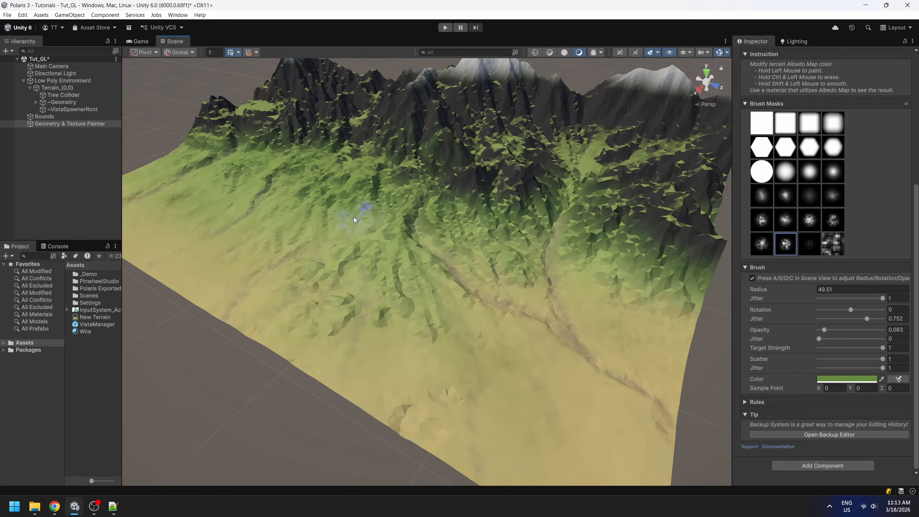
pyautogui.scroll(-3, 359, 214)
# Choose the first speckled mask in the fifth row, change the brush color to a warm tan and paint variation over the lowland.
pyautogui.click(856, 379)
pyautogui.click(761, 219)
pyautogui.moveTo(473, 379)
pyautogui.mouseDown()
pyautogui.moveTo(495, 343)
pyautogui.moveTo(459, 345)
pyautogui.moveTo(619, 309)
pyautogui.mouseUp()
pyautogui.click(850, 379)
pyautogui.click(872, 339)
pyautogui.moveTo(427, 354)
pyautogui.mouseDown()
pyautogui.moveTo(525, 387)
pyautogui.moveTo(406, 372)
pyautogui.moveTo(437, 266)
pyautogui.moveTo(440, 321)
pyautogui.moveTo(429, 380)
pyautogui.moveTo(356, 376)
pyautogui.mouseUp()
pyautogui.scroll(-3, 519, 282)
pyautogui.keyDown('alt'); pyautogui.moveTo(518, 282); pyautogui.dragTo(423, 267); pyautogui.keyUp('alt')
pyautogui.scroll(3, 822, 181)
# Switch to the Smoothness painter with the soft round mask in the third row and keep its smoothness at 1.
pyautogui.click(822, 90)
pyautogui.moveTo(687, 369); pyautogui.dragTo(595, 257, button='middle')
pyautogui.click(785, 249)
pyautogui.scroll(2, 526, 340)
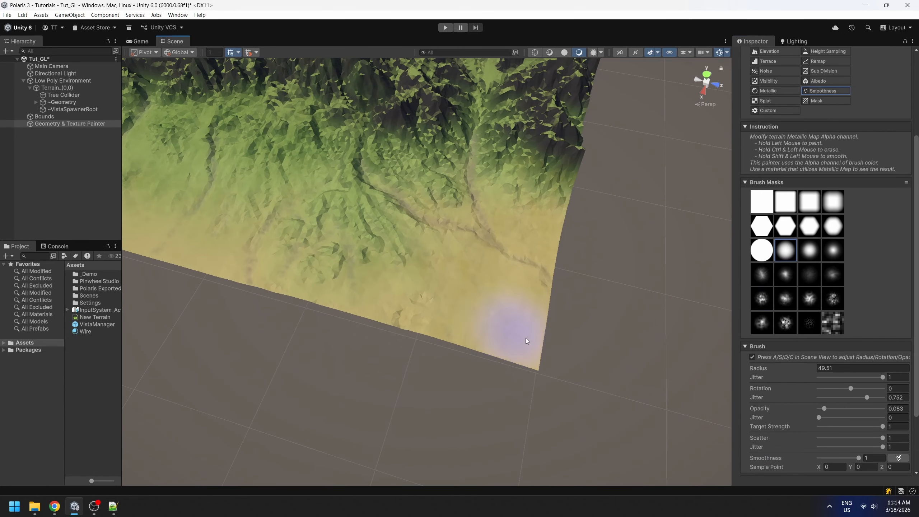
pyautogui.scroll(-3, 831, 365)
pyautogui.moveTo(859, 379); pyautogui.dragTo(863, 381)
# Paint smoothness over the sandy ground at the far end of the terrain's low edge.
pyautogui.moveTo(425, 205); pyautogui.dragTo(500, 254, button='middle')
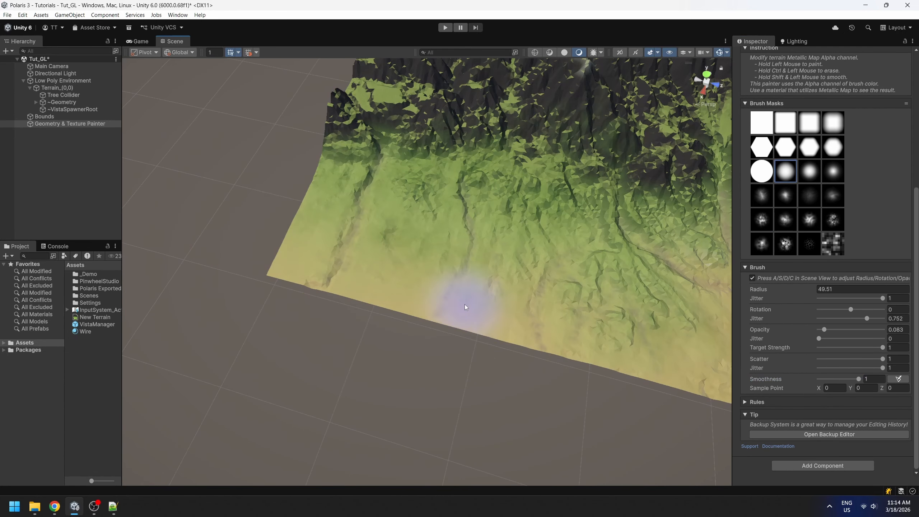
pyautogui.keyDown('alt'); pyautogui.moveTo(383, 416); pyautogui.dragTo(465, 359); pyautogui.keyUp('alt')
pyautogui.keyDown('shift'); pyautogui.click(405, 404); pyautogui.keyUp('shift')
pyautogui.keyDown('alt'); pyautogui.moveTo(449, 301); pyautogui.dragTo(410, 319); pyautogui.keyUp('alt')
pyautogui.moveTo(387, 408); pyautogui.dragTo(518, 281, button='middle')
pyautogui.moveTo(490, 320); pyautogui.dragTo(542, 254)
pyautogui.keyDown('alt'); pyautogui.moveTo(506, 308); pyautogui.dragTo(613, 223); pyautogui.keyUp('alt')
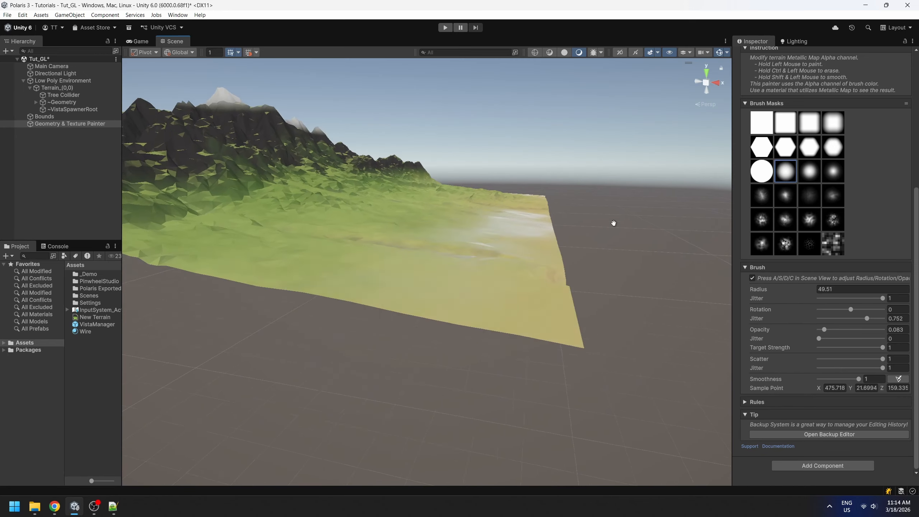
# Continue the smoothness strokes along the low edge toward the opposite corner, checking the shine from a low angle.
pyautogui.moveTo(489, 235); pyautogui.dragTo(574, 216)
pyautogui.moveTo(575, 216); pyautogui.dragTo(480, 232, button='middle')
pyautogui.moveTo(481, 232)
pyautogui.keyDown('alt'); pyautogui.mouseDown()
pyautogui.moveTo(576, 239)
pyautogui.moveTo(611, 188)
pyautogui.mouseUp(); pyautogui.keyUp('alt')
pyautogui.moveTo(593, 224); pyautogui.dragTo(534, 307, button='middle')
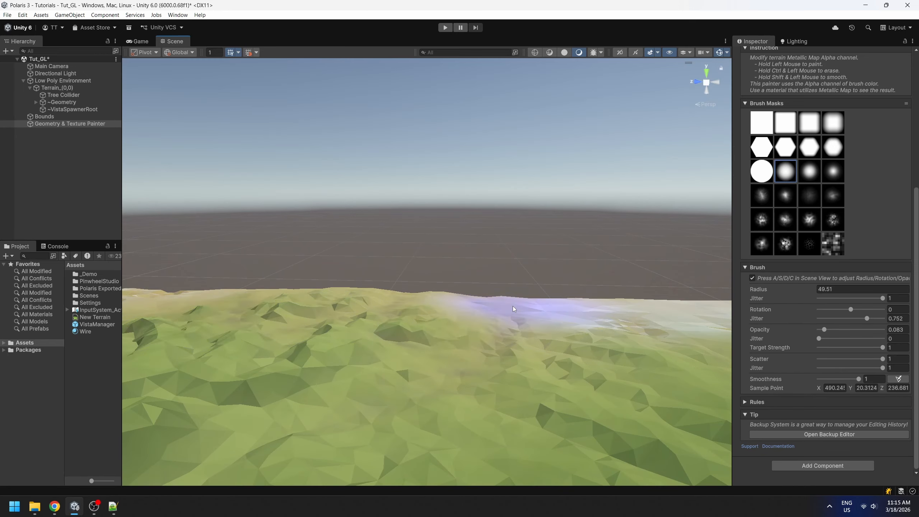
pyautogui.moveTo(533, 312); pyautogui.dragTo(557, 326)
pyautogui.moveTo(557, 326)
pyautogui.mouseDown(button='middle')
pyautogui.moveTo(446, 362)
pyautogui.moveTo(408, 301)
pyautogui.mouseUp(button='middle')
# Switch to the Metallic painter and paint metallic over the sandy lowland near the terrain's corner.
pyautogui.scroll(2, 774, 145)
pyautogui.click(775, 60)
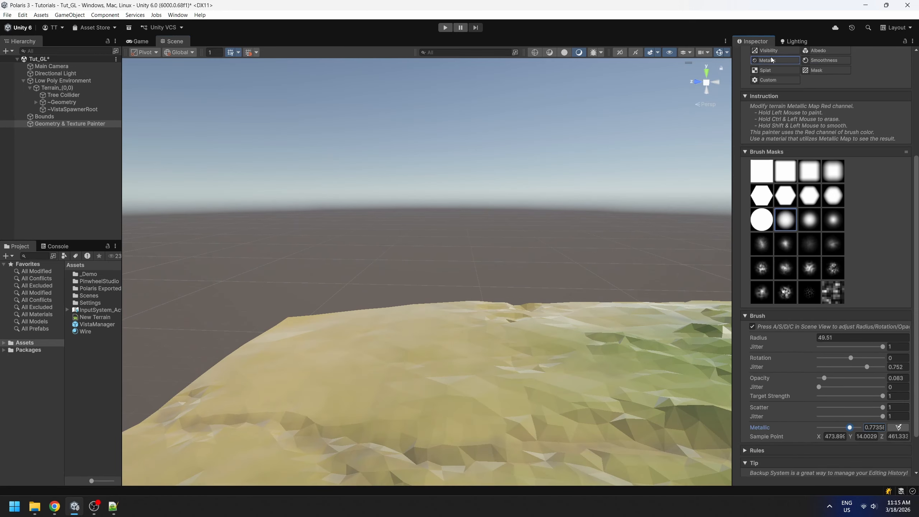
pyautogui.scroll(-8, 470, 289)
pyautogui.moveTo(470, 253)
pyautogui.keyDown('alt'); pyautogui.mouseDown()
pyautogui.moveTo(535, 288)
pyautogui.moveTo(434, 253)
pyautogui.mouseUp(); pyautogui.keyUp('alt')
pyautogui.moveTo(300, 307)
pyautogui.mouseDown()
pyautogui.moveTo(305, 107)
pyautogui.moveTo(340, 456)
pyautogui.mouseUp()
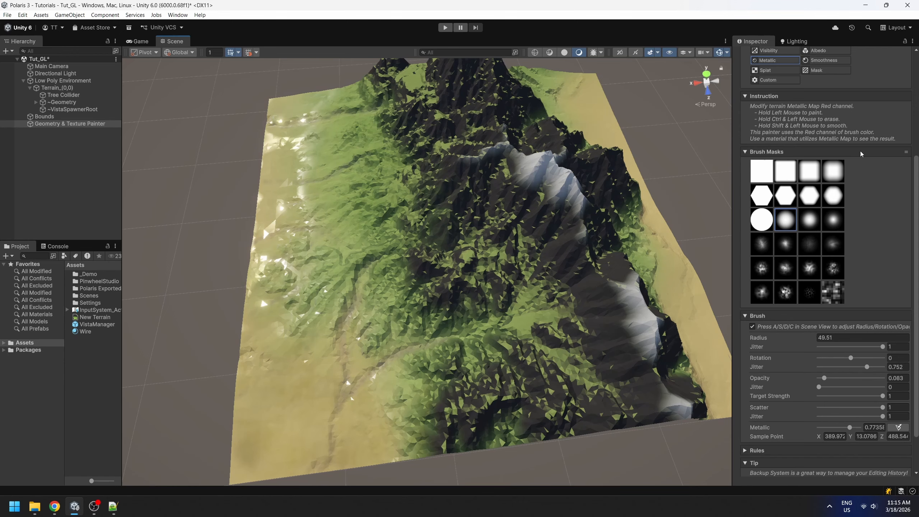
# Choose the second speckled mask in the fifth row and reduce the Metallic brush radius to 10.51.
pyautogui.click(784, 268)
pyautogui.press('a')
pyautogui.scroll(5, 398, 362)
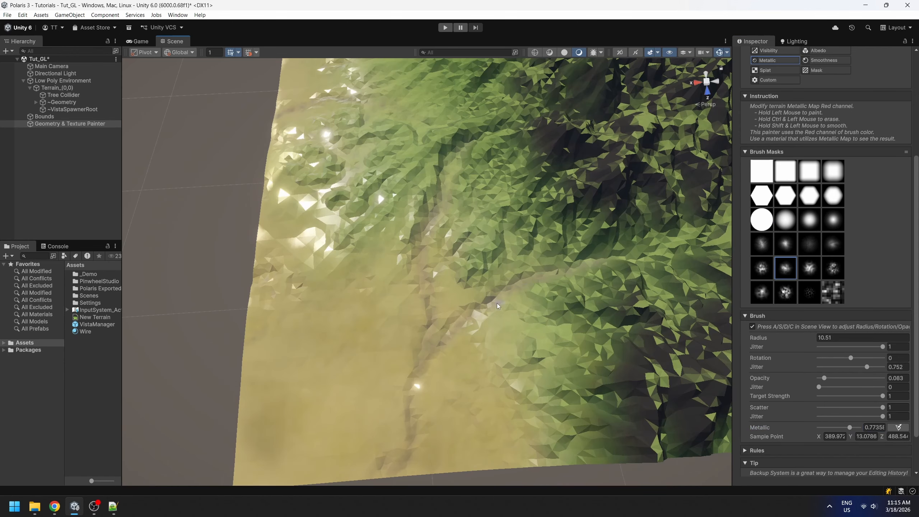
pyautogui.keyDown('alt'); pyautogui.moveTo(450, 286); pyautogui.dragTo(495, 220); pyautogui.keyUp('alt')
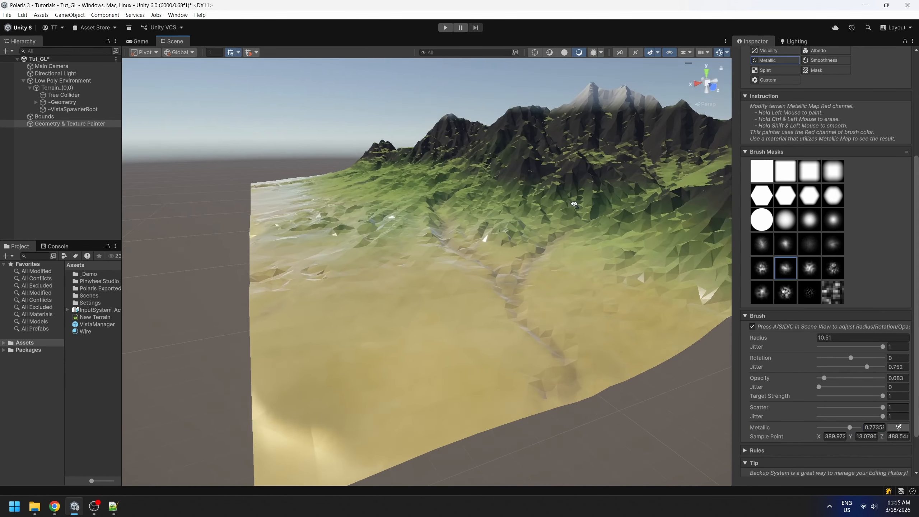
# Switch back to the Smoothness painter, using the soft round mask with a radius of 21.01 over the terrain.
pyautogui.scroll(4, 465, 363)
pyautogui.keyDown('alt'); pyautogui.moveTo(438, 127); pyautogui.dragTo(531, 245); pyautogui.keyUp('alt')
pyautogui.scroll(4, 531, 245)
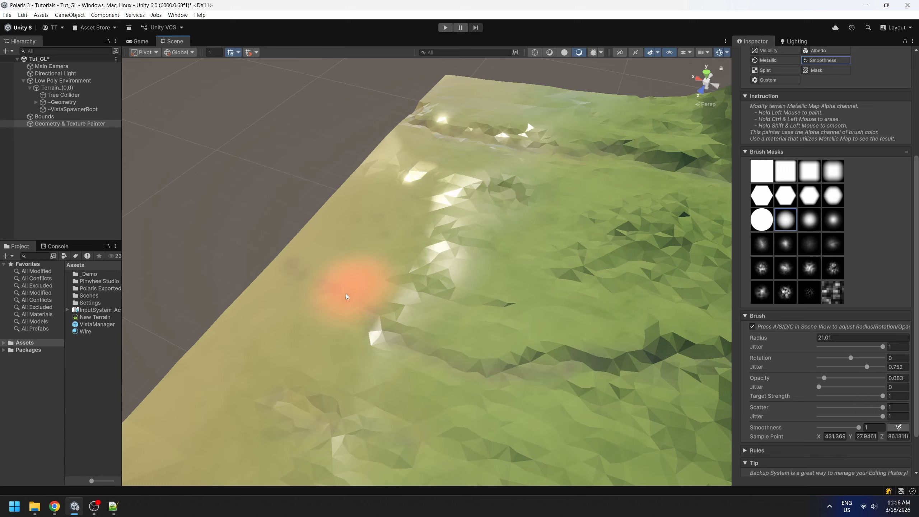
pyautogui.moveTo(348, 296)
pyautogui.mouseDown()
pyautogui.moveTo(389, 215)
pyautogui.moveTo(496, 173)
pyautogui.mouseUp()
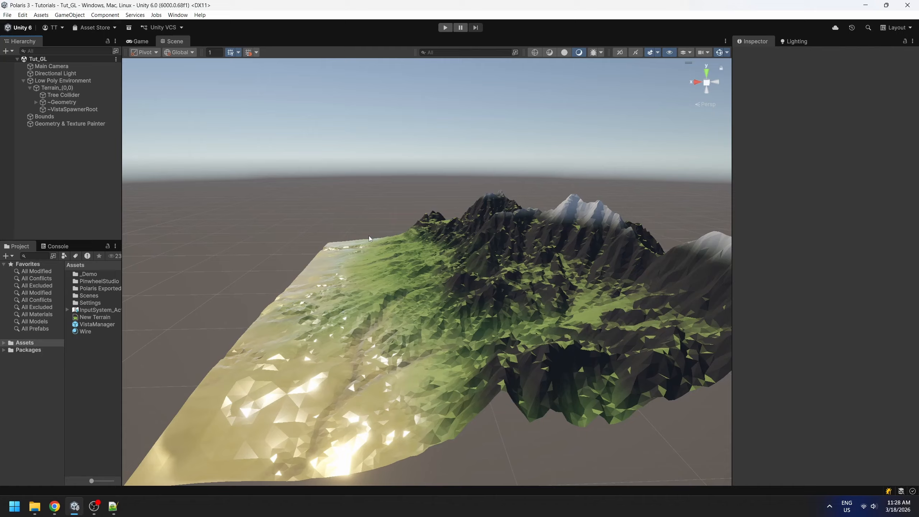
# Examine the painted mountain, channels and shiny lowland from several angles.
pyautogui.keyDown('alt'); pyautogui.moveTo(369, 237); pyautogui.dragTo(326, 261); pyautogui.keyUp('alt')
pyautogui.moveTo(326, 261); pyautogui.dragTo(395, 219, button='middle')
pyautogui.keyDown('alt'); pyautogui.moveTo(395, 219); pyautogui.dragTo(541, 336); pyautogui.keyUp('alt')
pyautogui.moveTo(334, 258); pyautogui.dragTo(430, 263, button='middle')
pyautogui.scroll(5, 415, 279)
pyautogui.moveTo(415, 279); pyautogui.dragTo(581, 154, button='right')
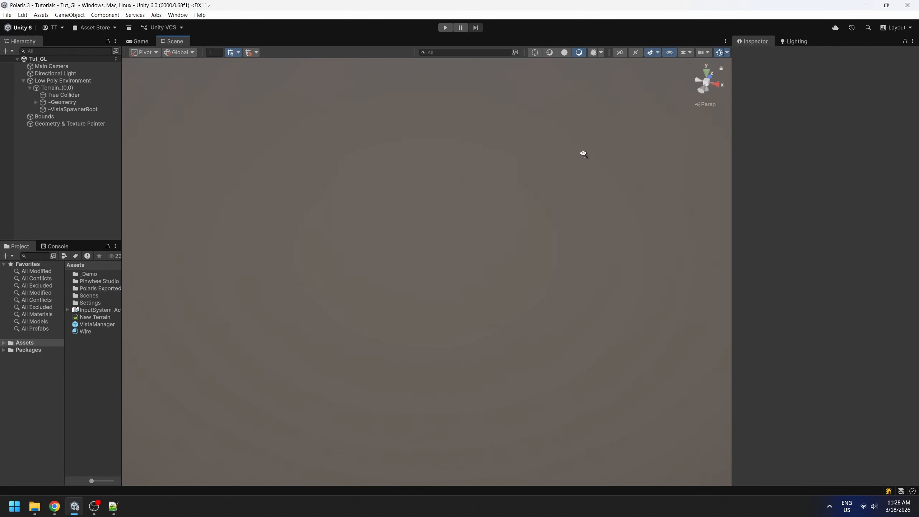
pyautogui.scroll(-5, 581, 156)
pyautogui.moveTo(466, 247); pyautogui.dragTo(567, 276, button='right')
pyautogui.scroll(-10, 579, 275)
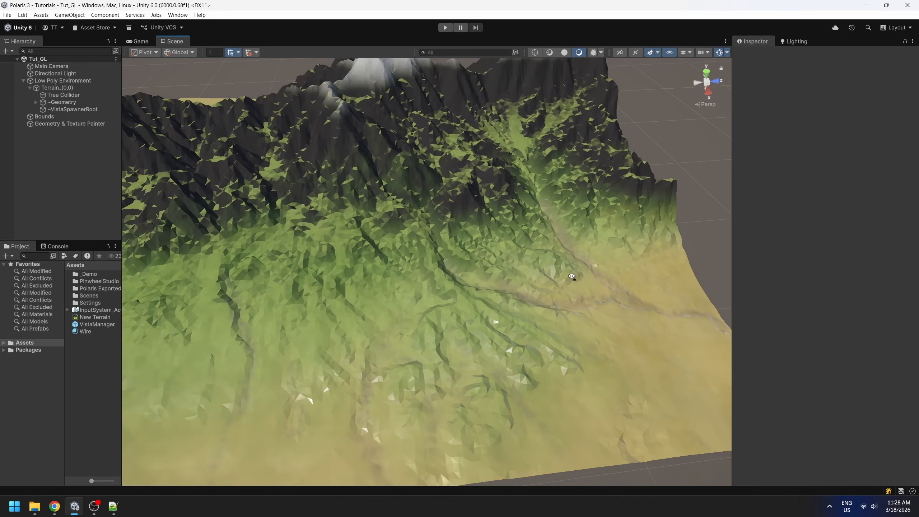